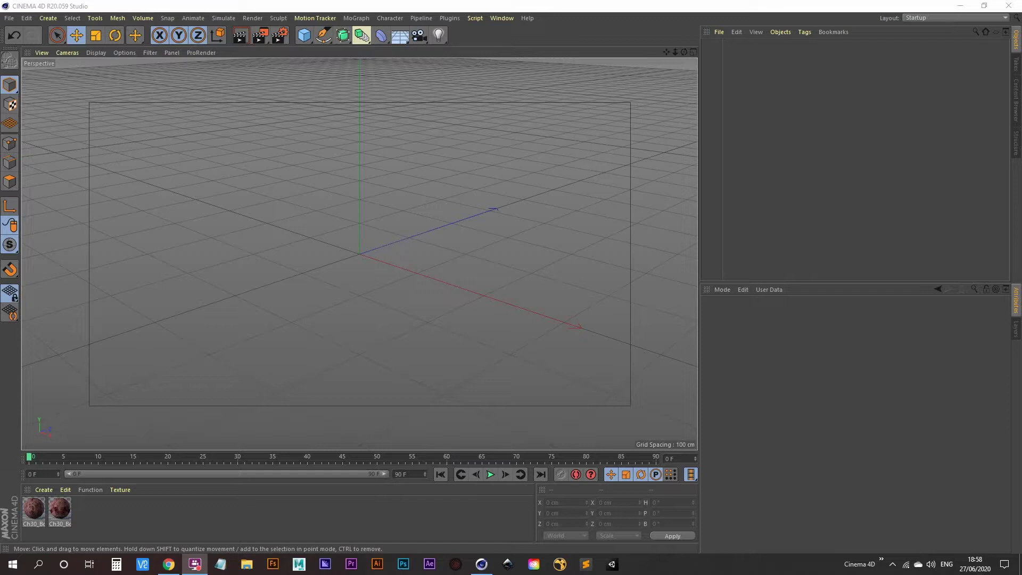
# - Switch from the empty Cinema 4D scene to the Mixamo website in Chrome
pyautogui.click(168, 563)
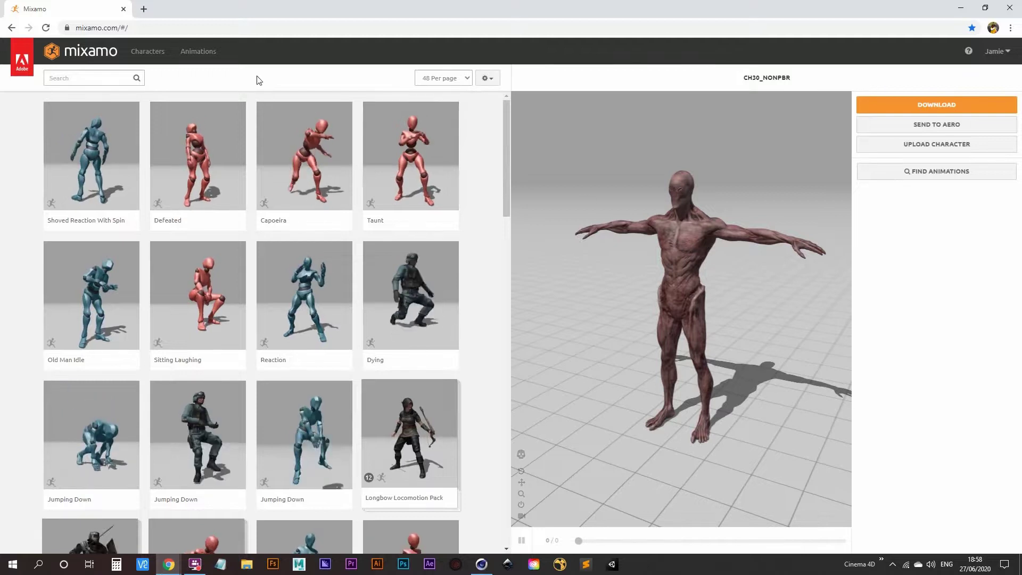
# - Search Mixamo's animation library for 'moonwalk'
pyautogui.click(142, 52)
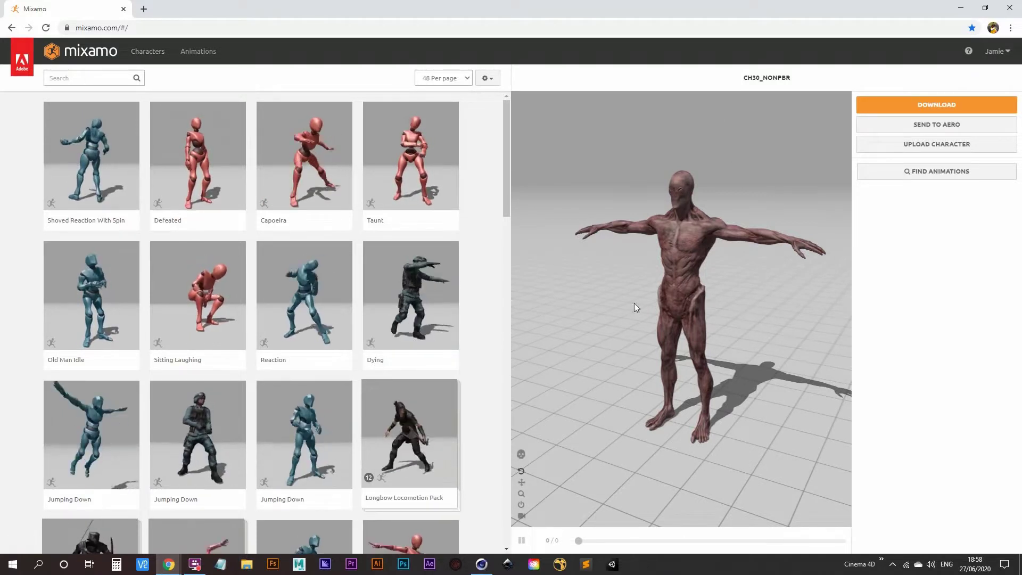
pyautogui.moveTo(504, 165); pyautogui.dragTo(506, 156)
pyautogui.click(197, 52)
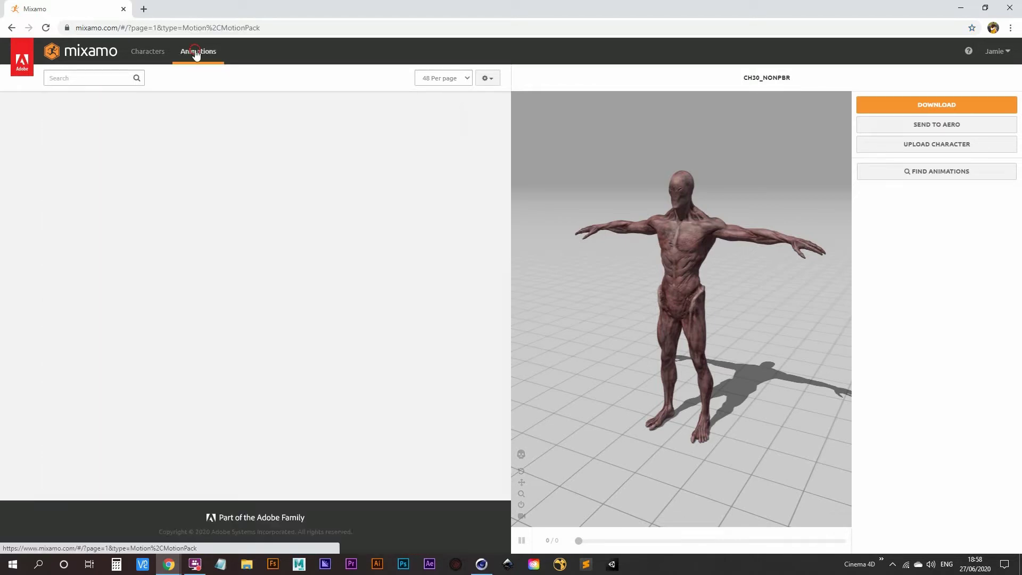
pyautogui.click(84, 78)
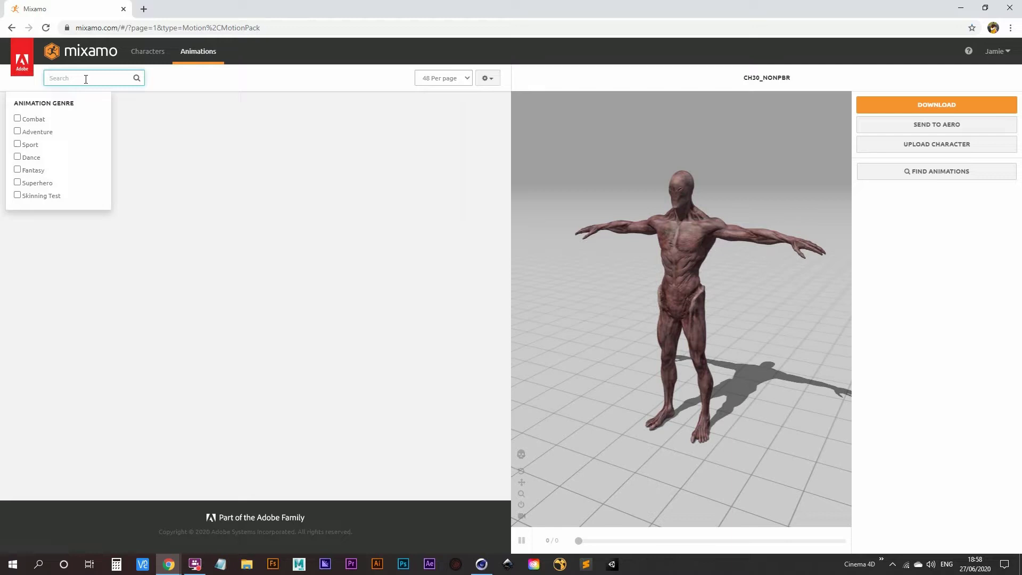
pyautogui.write('m')
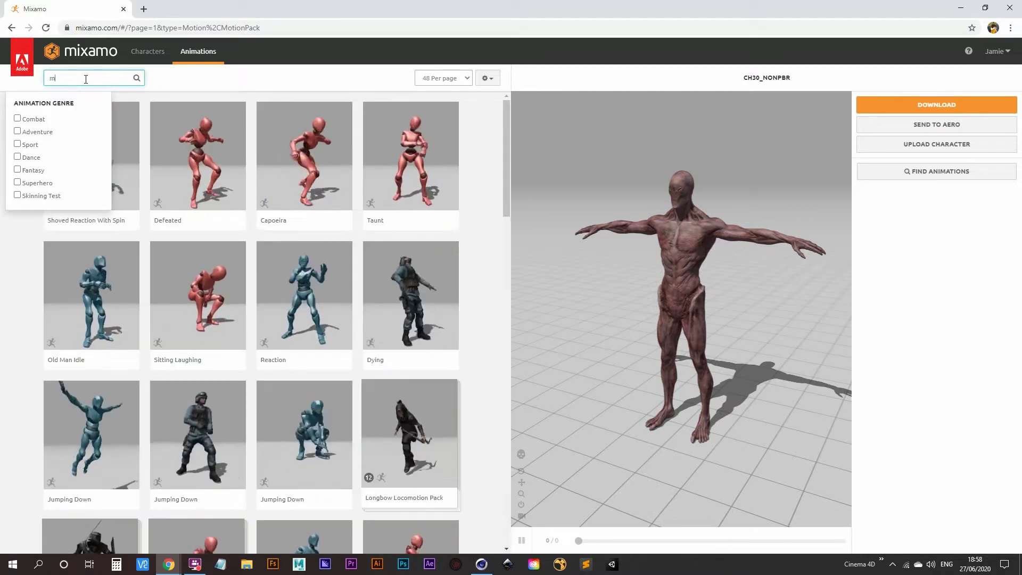
pyautogui.write('oonwalk')
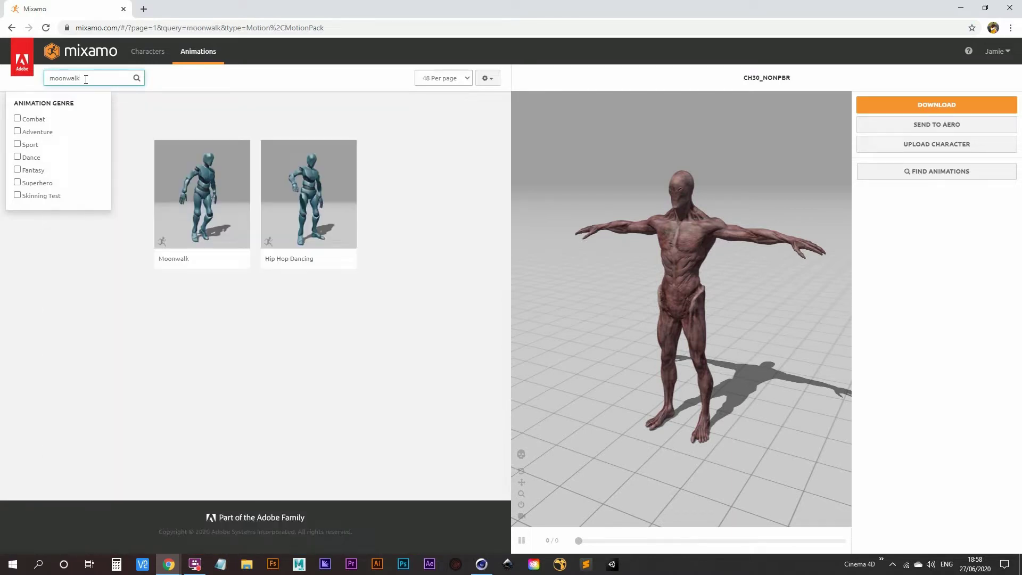
pyautogui.press('Return')
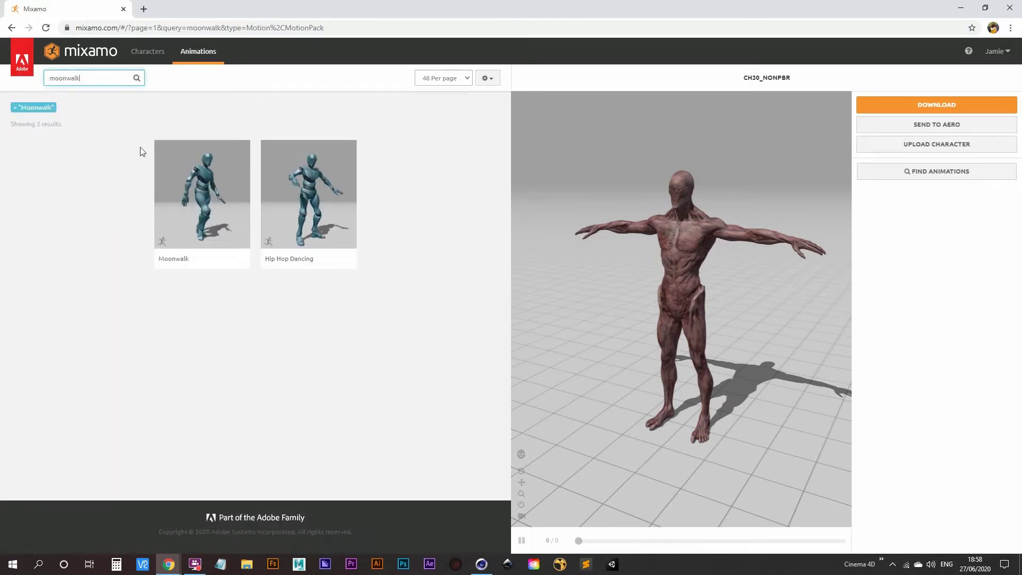
# - Replace the search with 'thriller' to list the Thriller clips, then return to Cinema 4D
pyautogui.doubleClick(96, 80)
pyautogui.write('thriller')
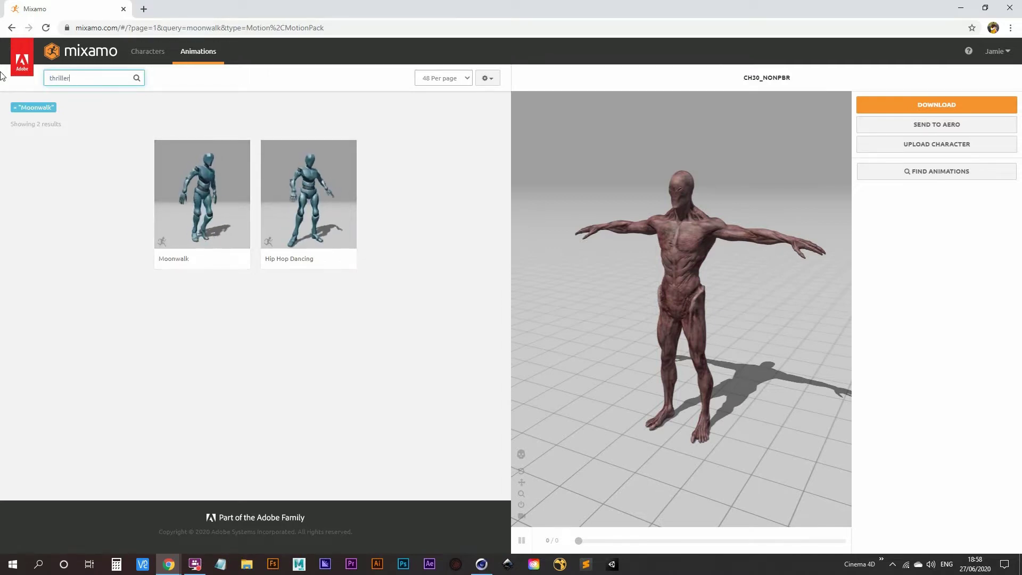
pyautogui.press('Return')
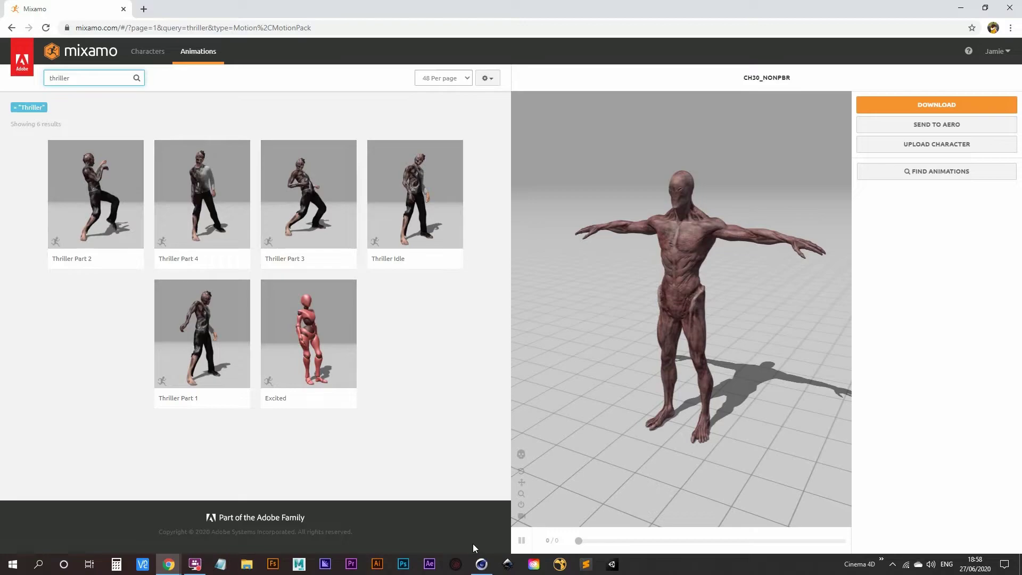
pyautogui.click(481, 565)
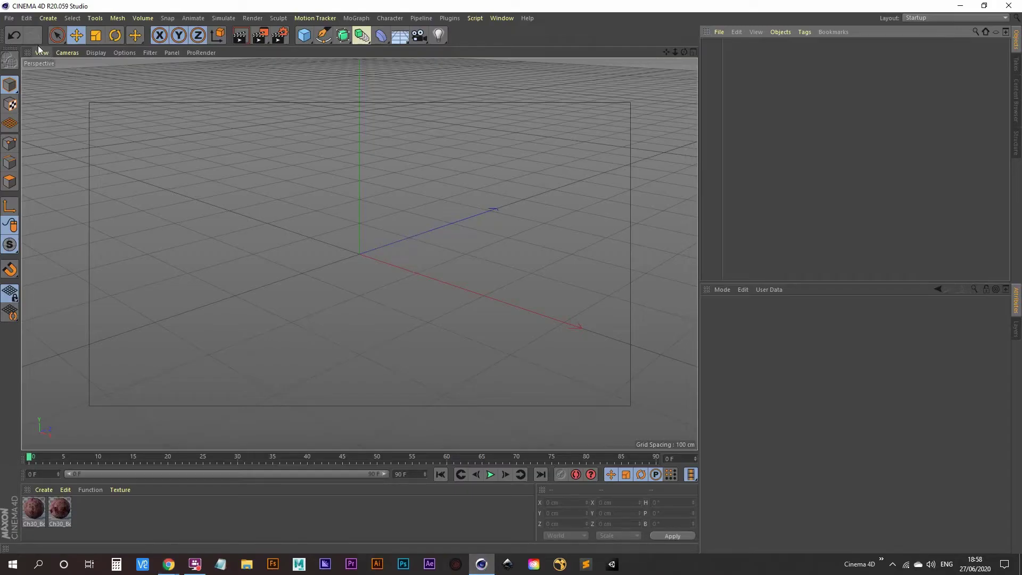
# - Merge Moonwalk.fbx from Downloads into the scene with the default FBX import settings
pyautogui.click(10, 18)
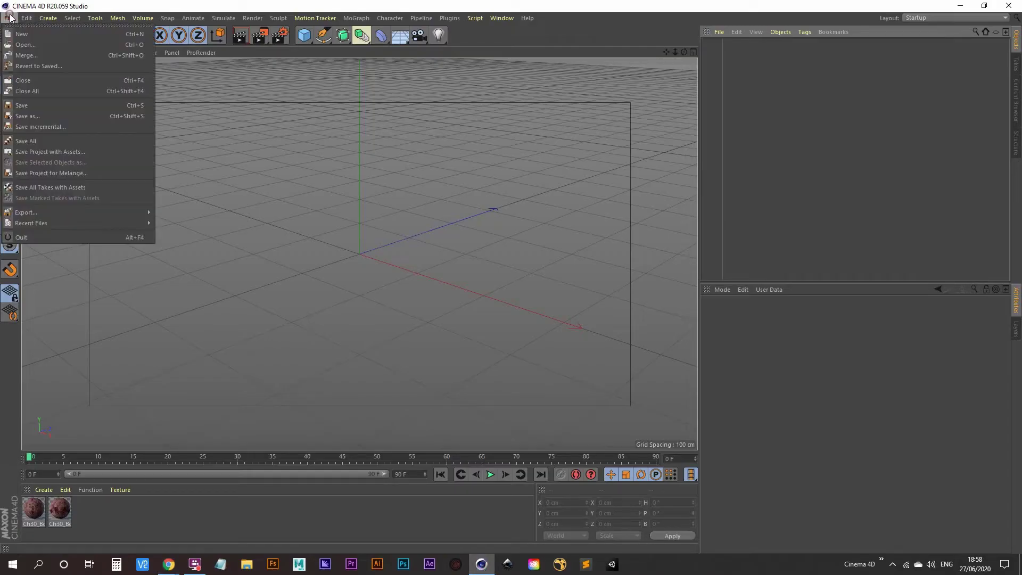
pyautogui.click(30, 56)
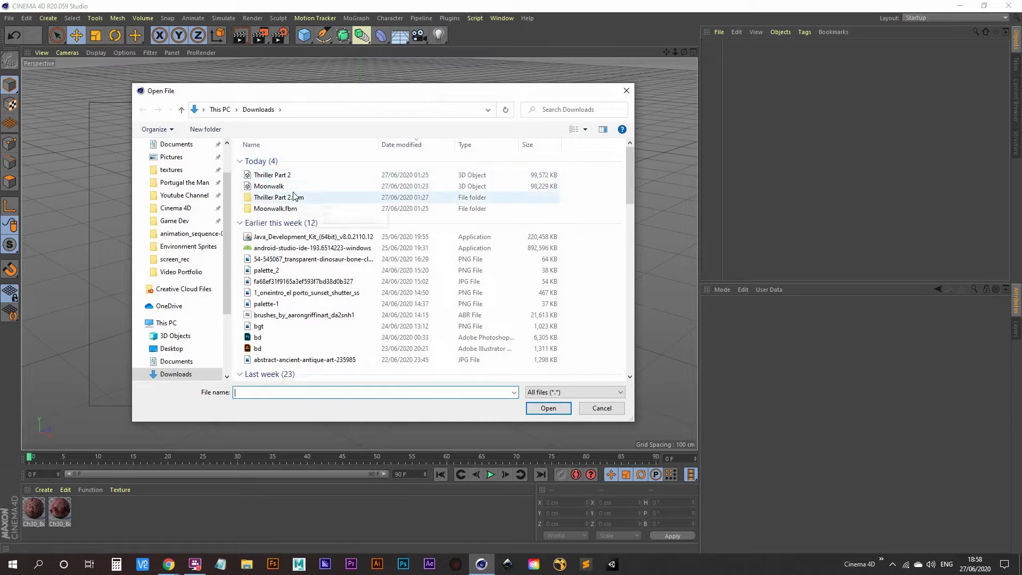
pyautogui.click(291, 187)
pyautogui.doubleClick(291, 187)
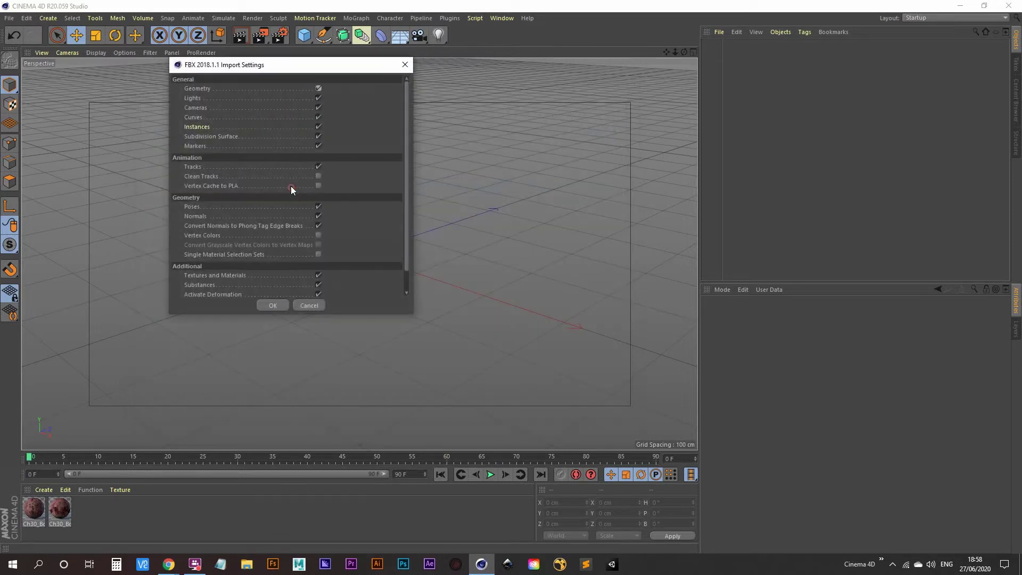
pyautogui.click(271, 305)
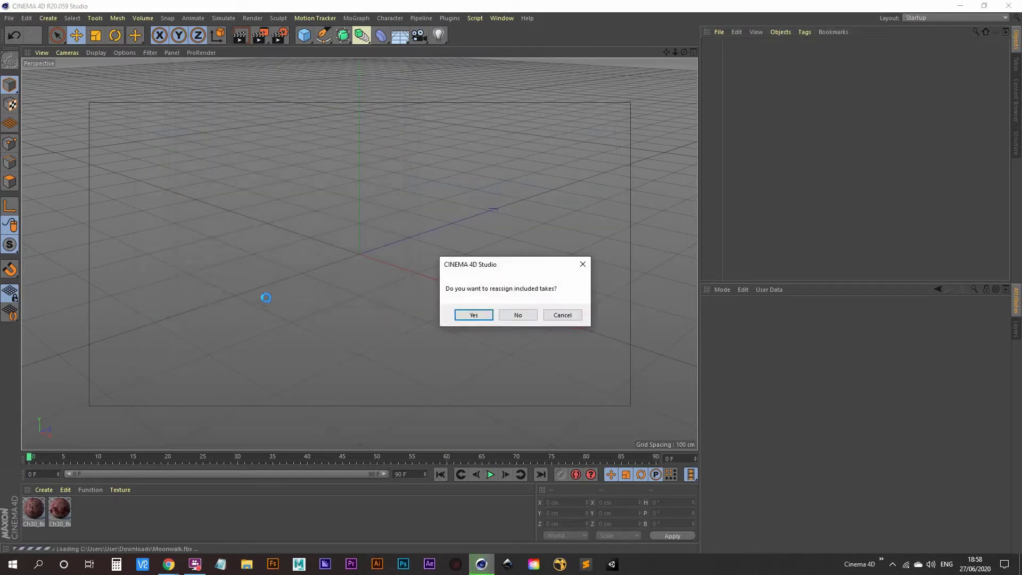
pyautogui.click(518, 315)
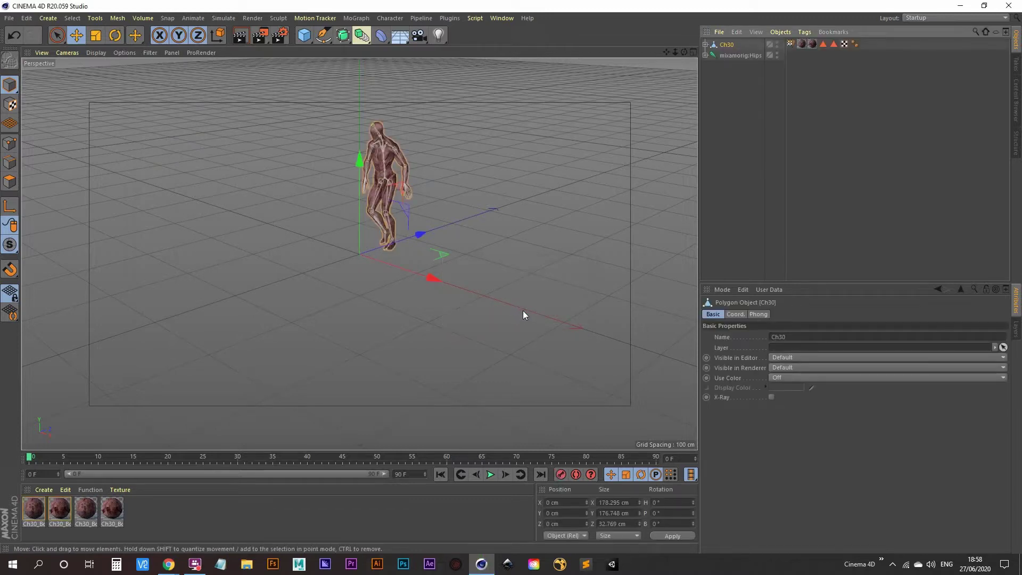
# - Play the Moonwalk animation, rewind to frame 0, and select mixamorig:Hips
pyautogui.click(490, 475)
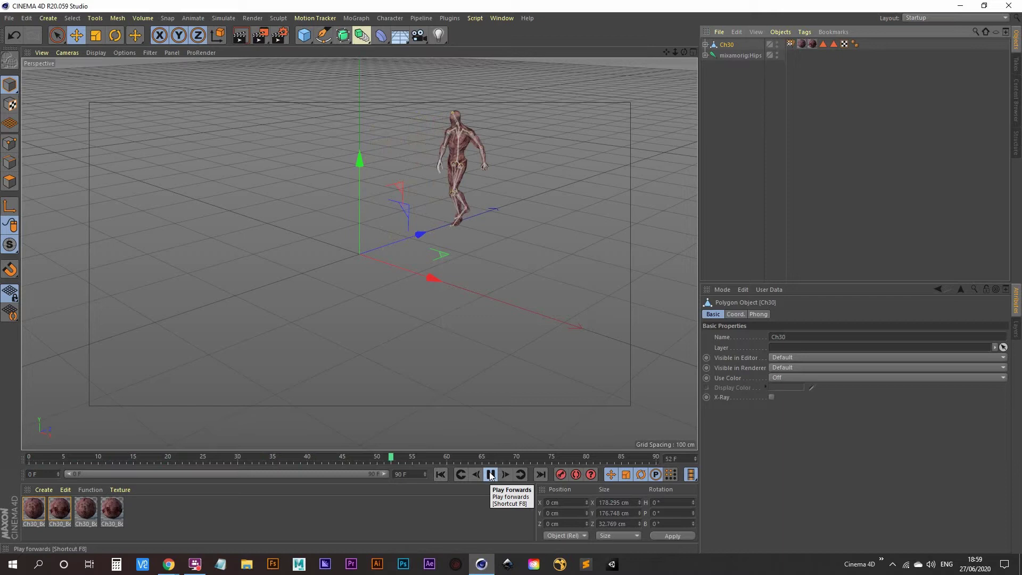
pyautogui.click(442, 474)
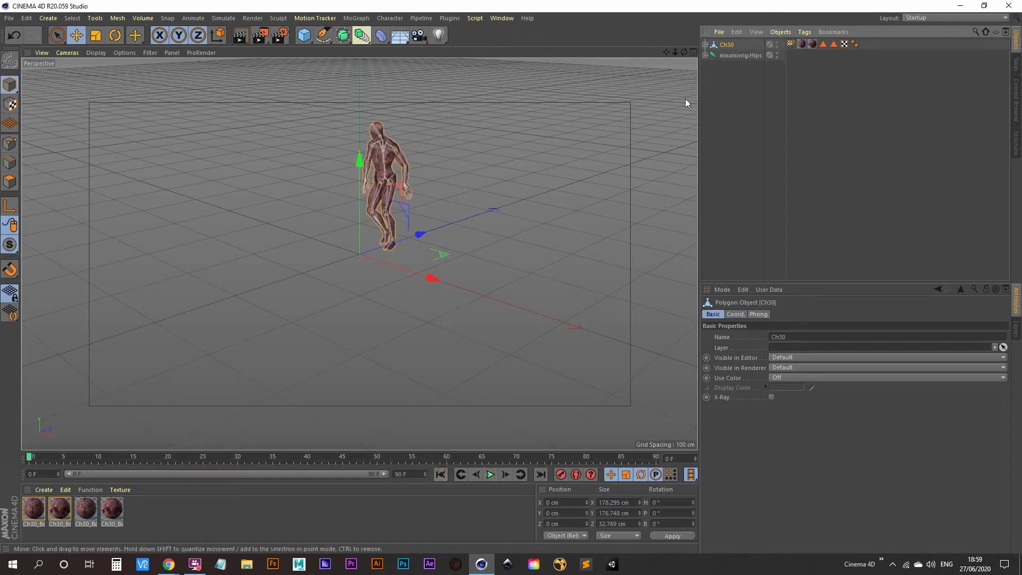
pyautogui.click(739, 55)
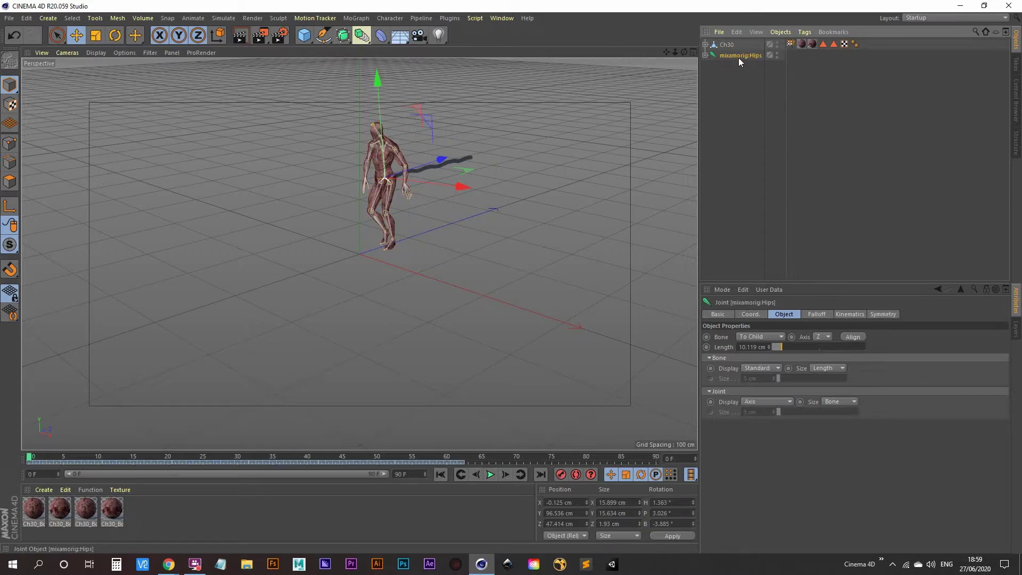
# - Create a motion clip from the mixamorig:Hips animation with Animate > Add Motion Clip
pyautogui.click(186, 19)
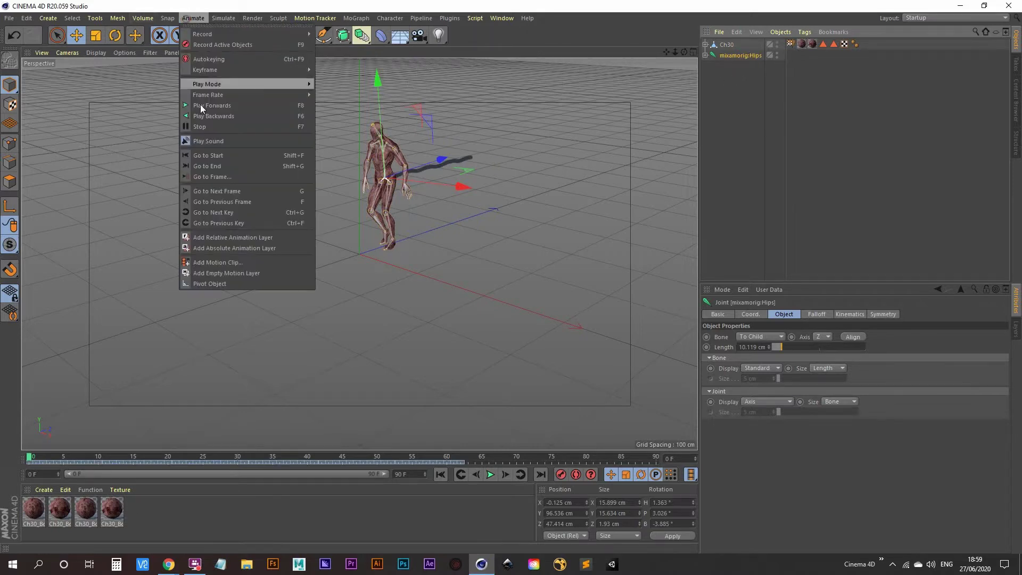
pyautogui.click(211, 262)
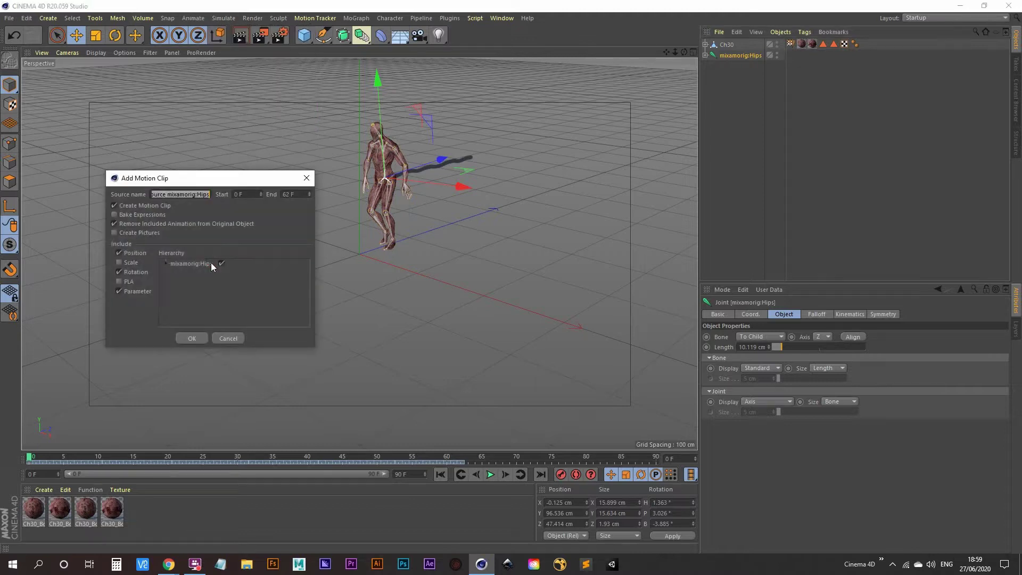
pyautogui.click(193, 341)
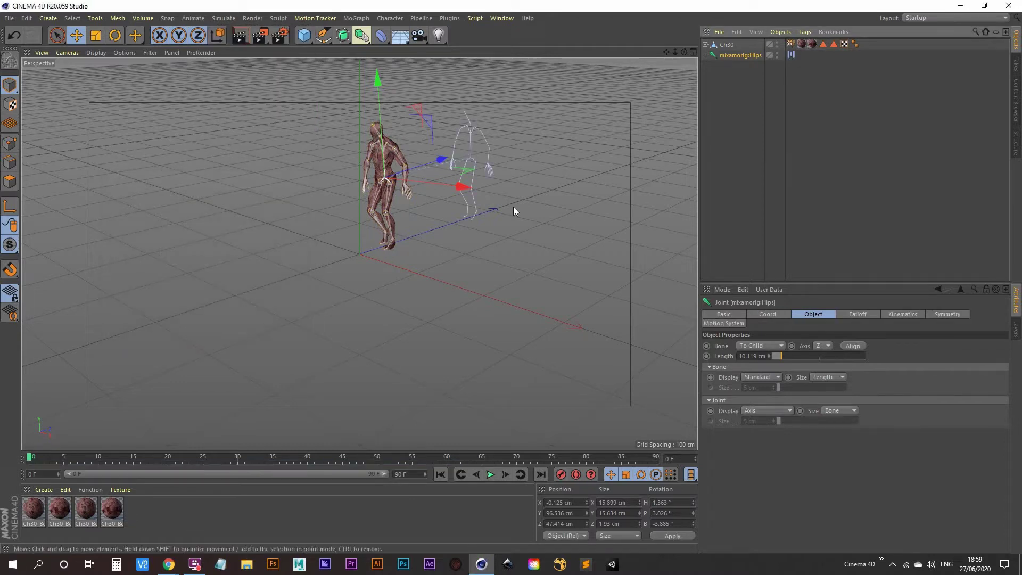
# - Show the Timeline in Motion Mode and collapse the Motion Source mixamorig:Hips entry
pyautogui.hotkey('shift', 'F3')
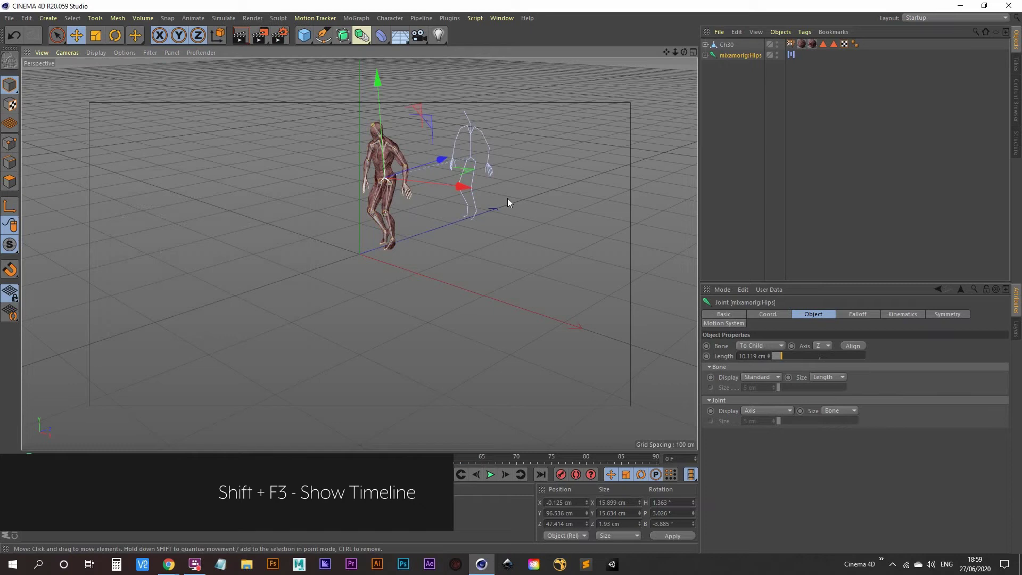
pyautogui.moveTo(711, 190); pyautogui.dragTo(336, 124)
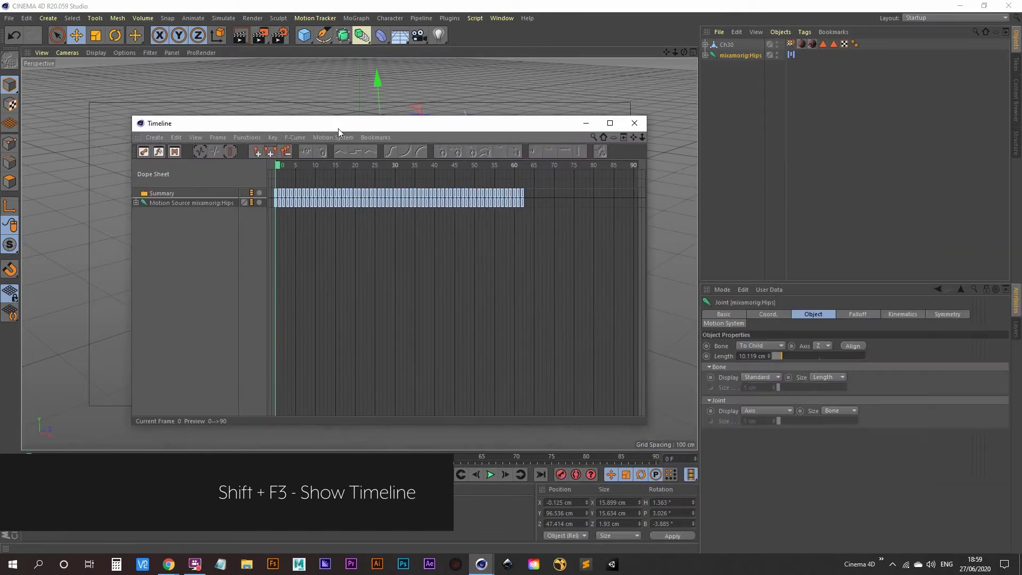
pyautogui.click(194, 138)
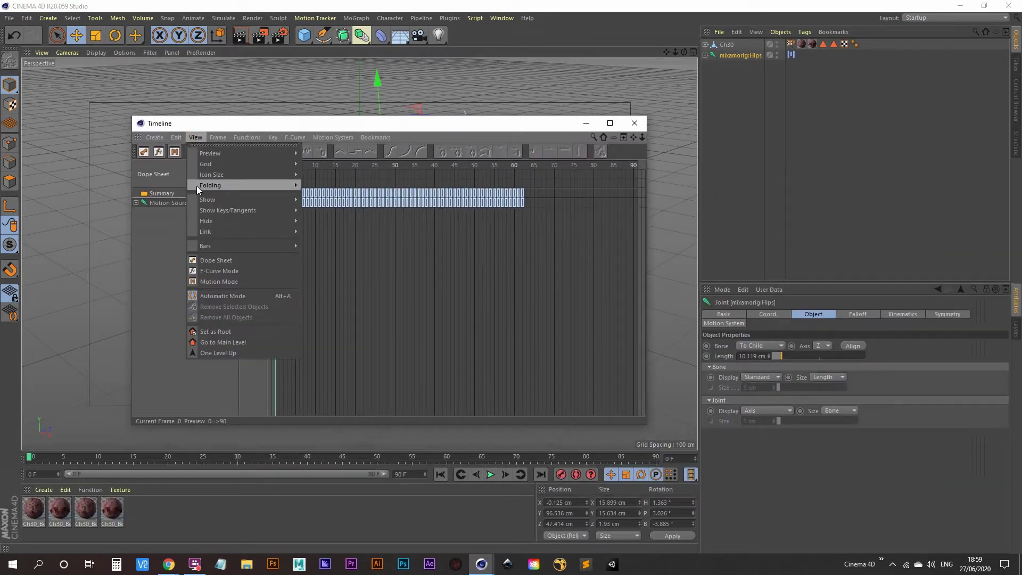
pyautogui.click(212, 282)
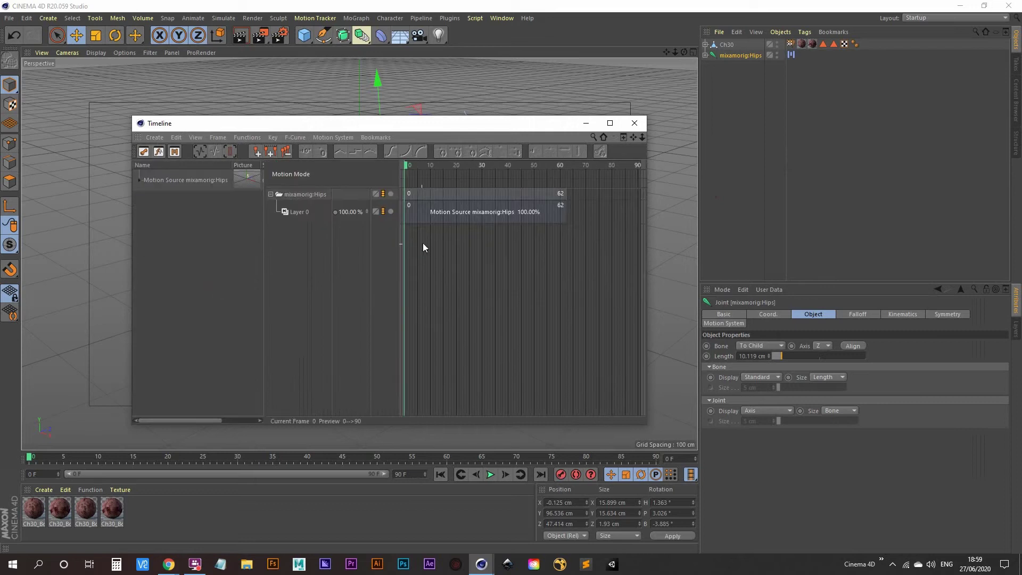
pyautogui.click(455, 214)
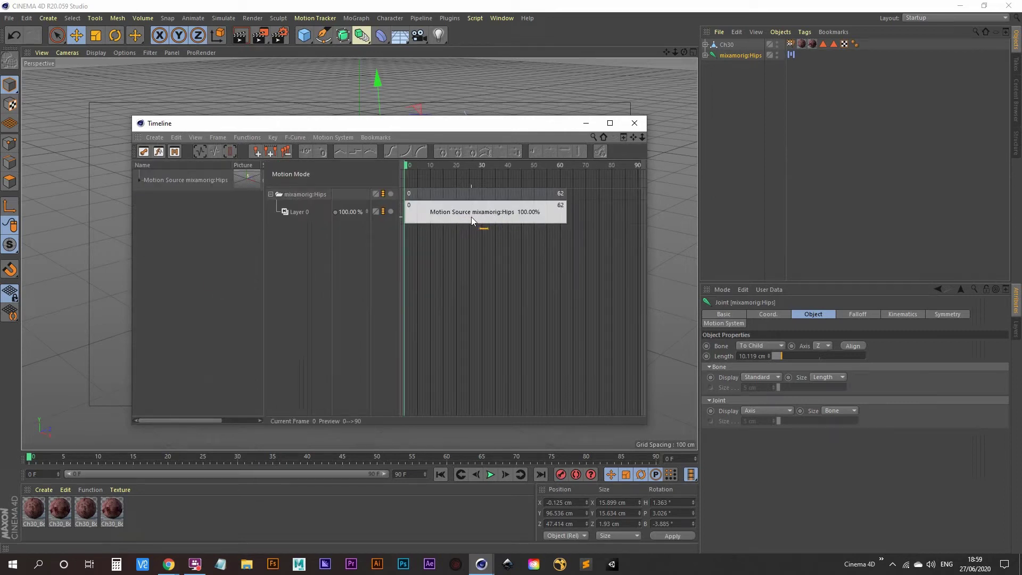
pyautogui.click(251, 201)
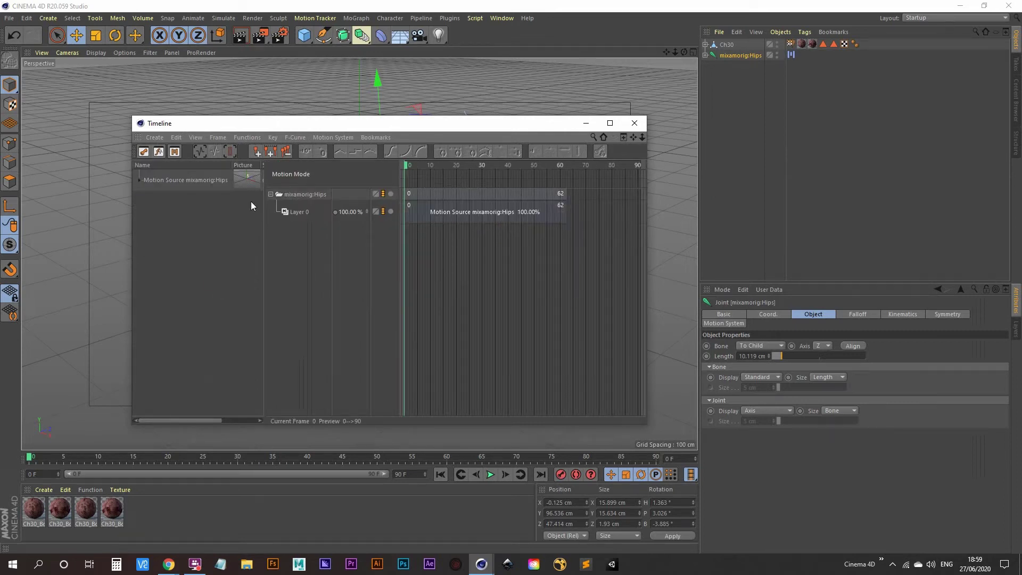
pyautogui.click(139, 180)
# - Merge Thriller Part 2.fbx into the scene with default import settings, declining to reassign takes
pyautogui.moveTo(543, 125); pyautogui.dragTo(501, 347)
pyautogui.click(10, 18)
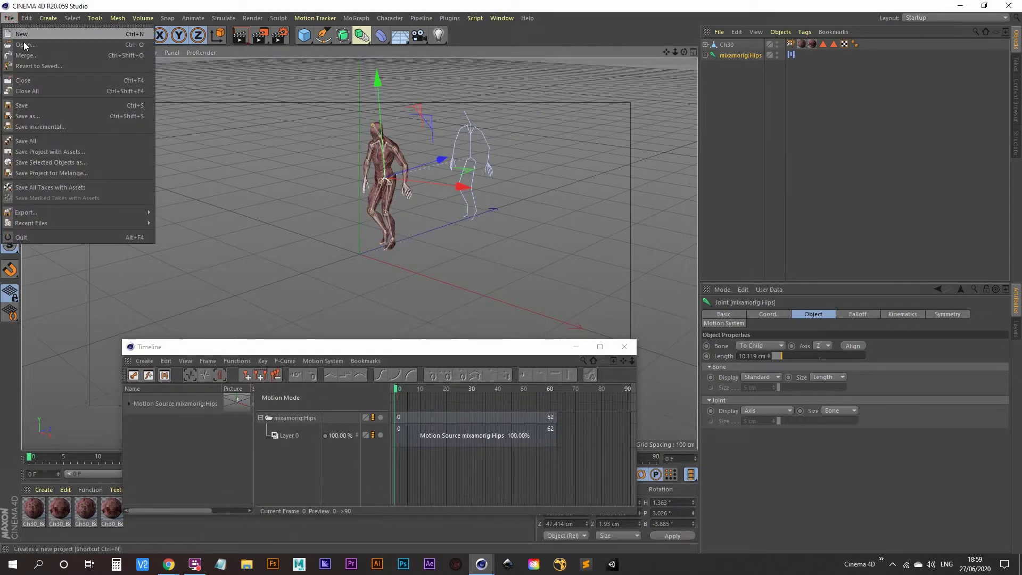
pyautogui.click(25, 45)
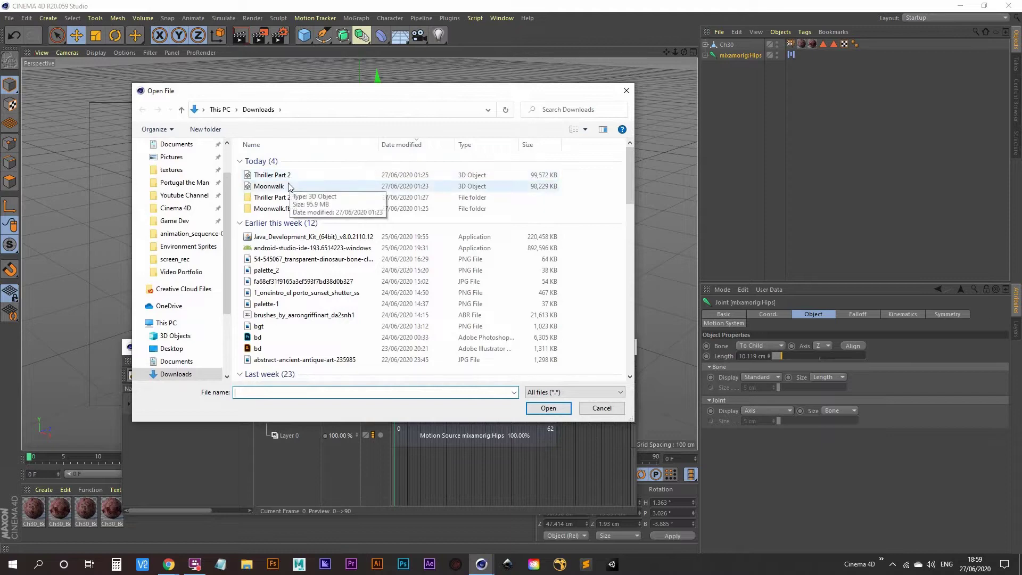
pyautogui.doubleClick(271, 176)
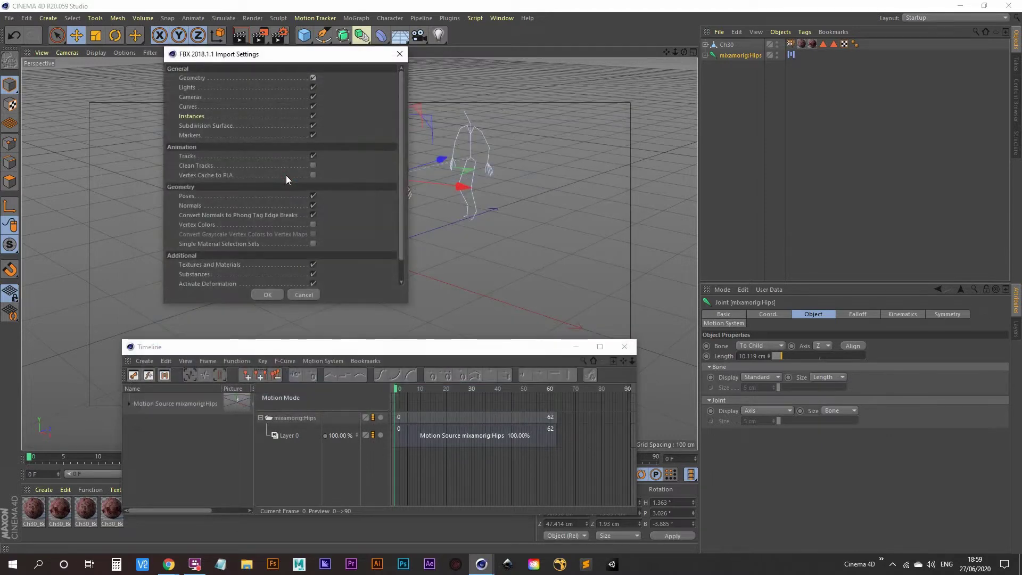
pyautogui.click(265, 295)
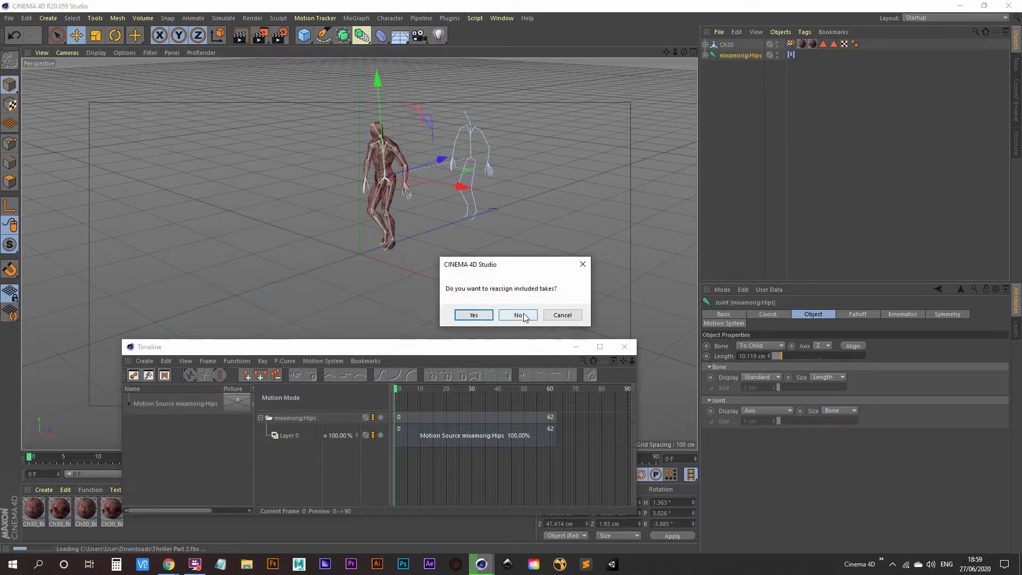
pyautogui.click(518, 315)
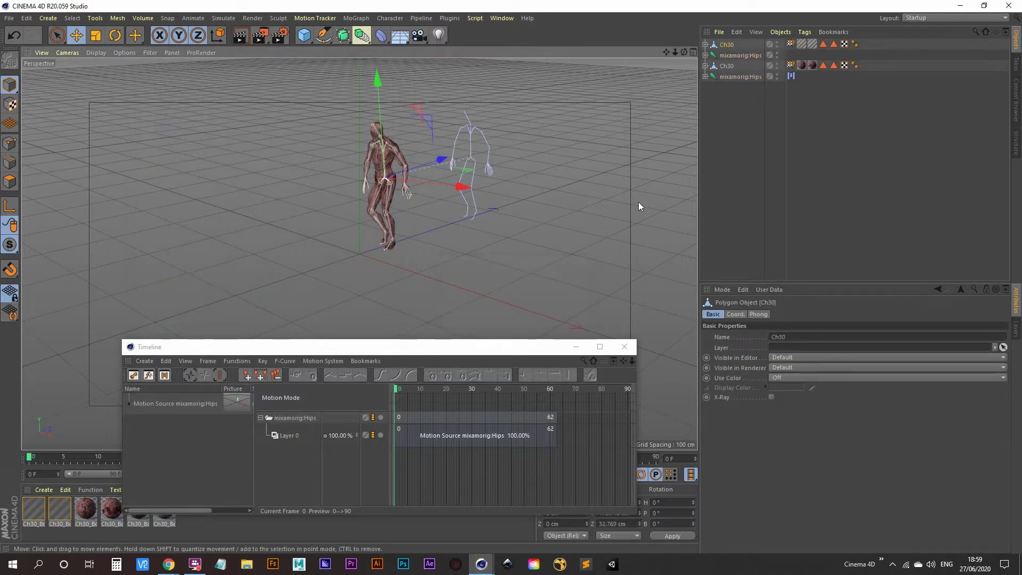
# - Select the Thriller character's mixamorig:Hips and choose Animate > Add Motion Clip
pyautogui.click(740, 54)
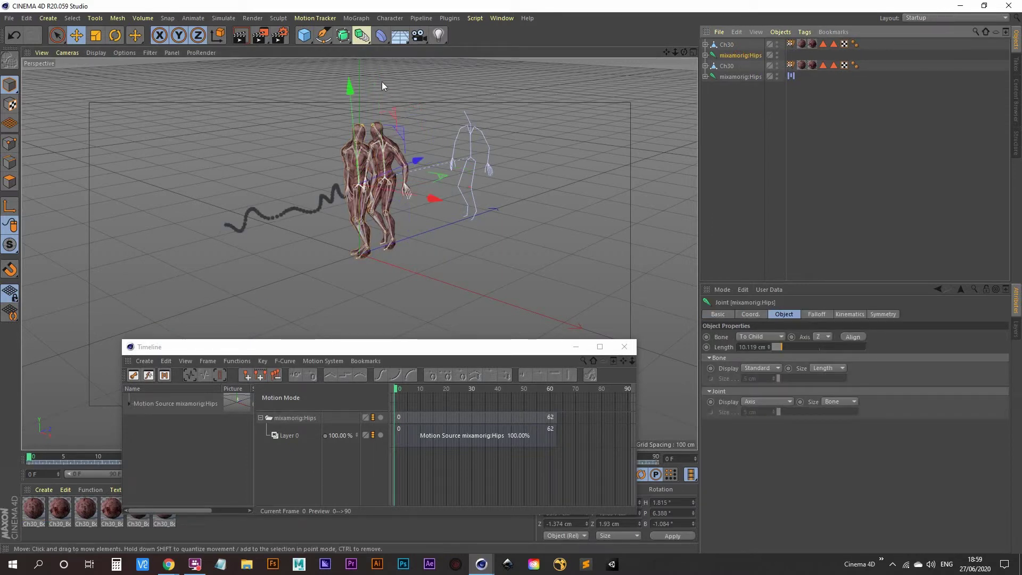
pyautogui.click(193, 19)
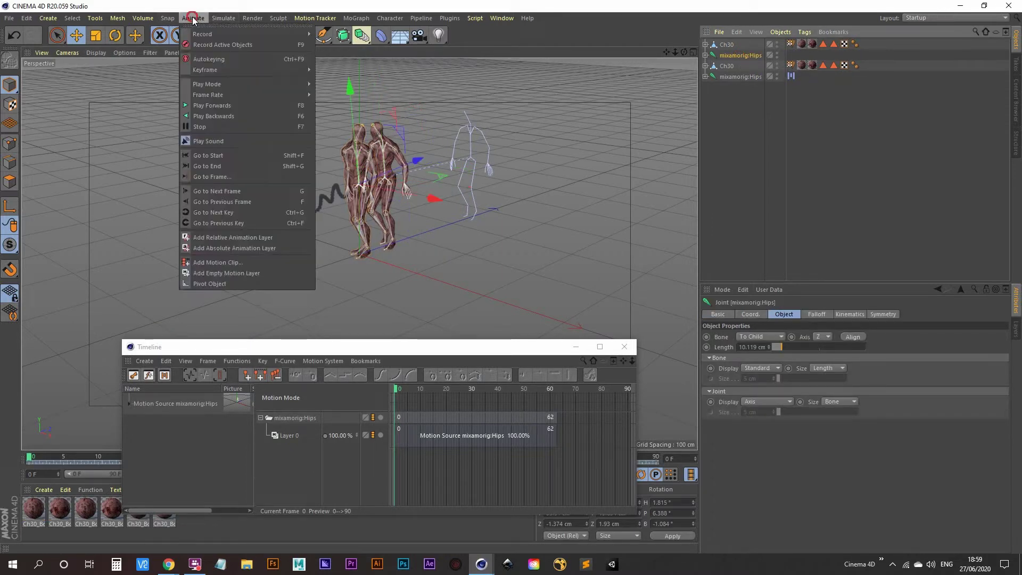
pyautogui.click(218, 263)
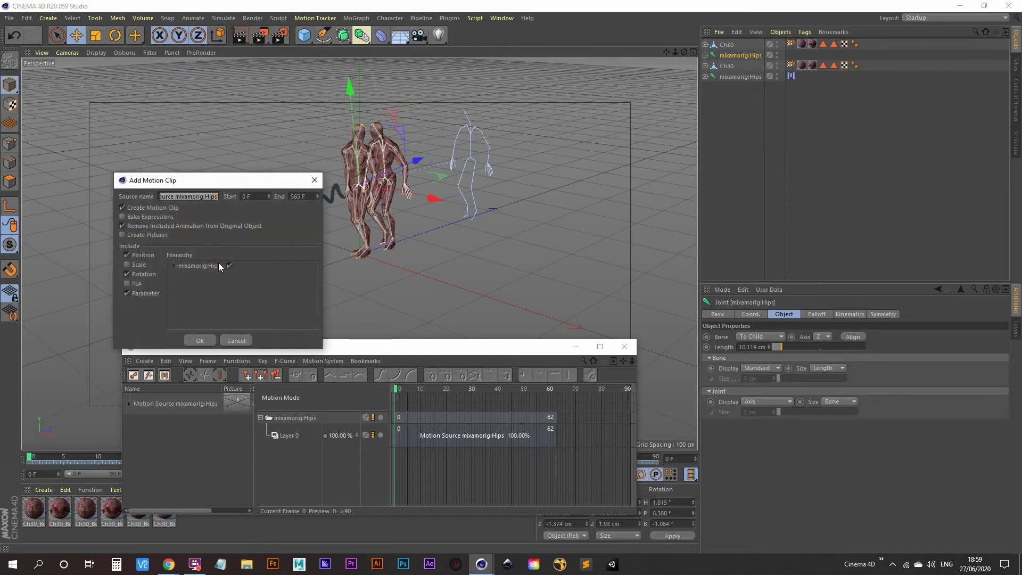
# - Confirm the new clip, delete the extra track clip, and place the second source near frame 63
pyautogui.click(202, 339)
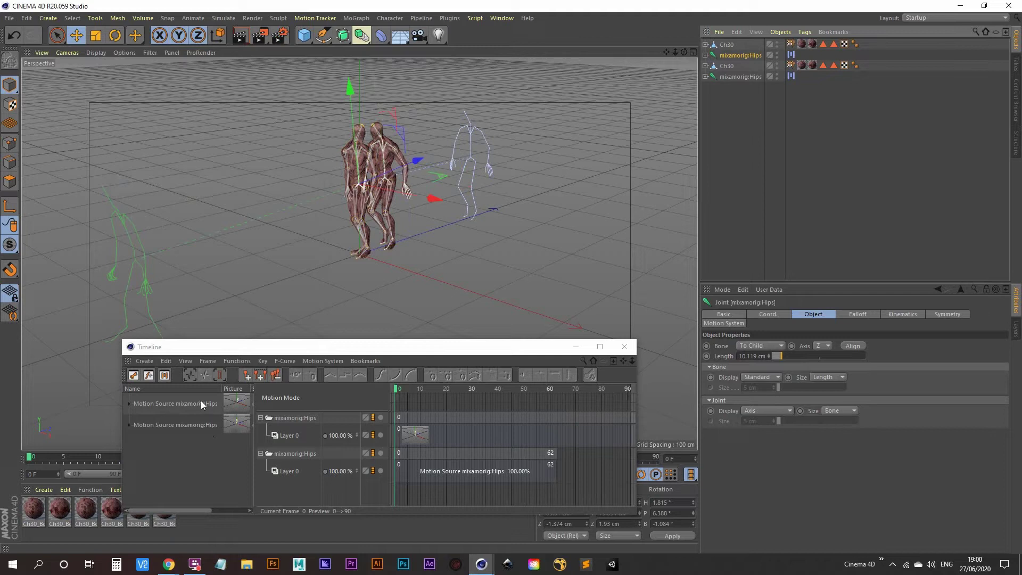
pyautogui.click(467, 417)
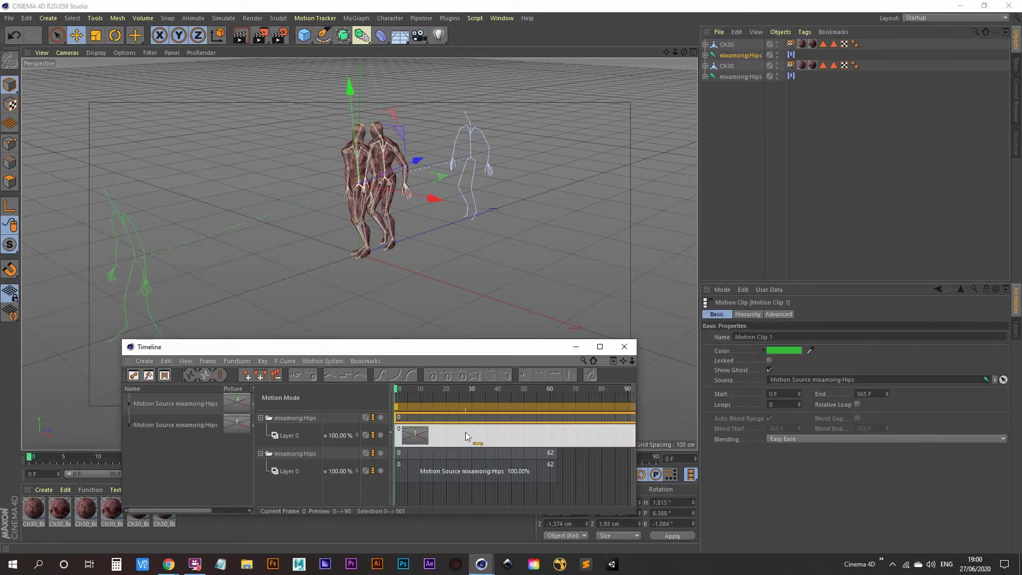
pyautogui.press('Delete')
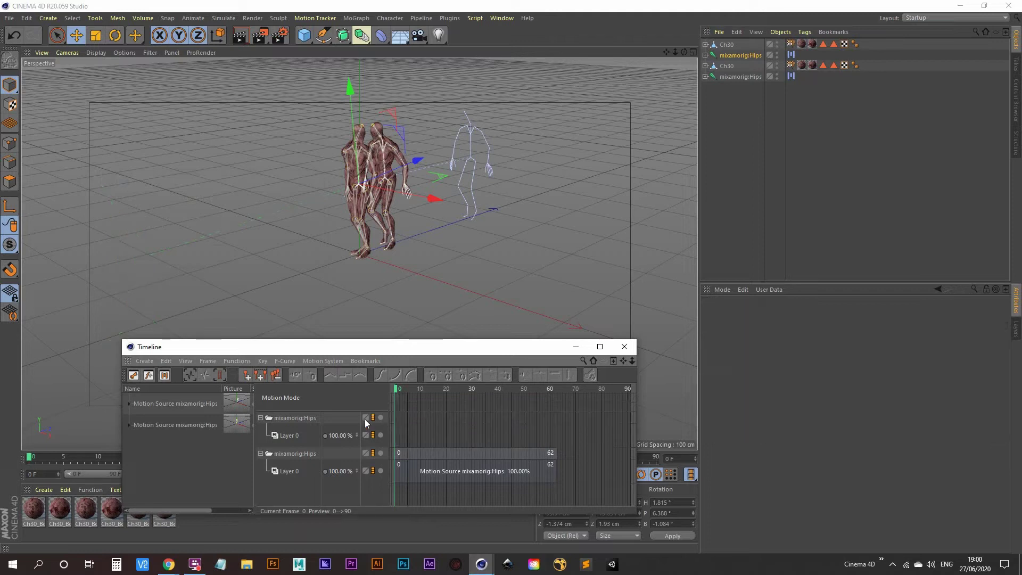
pyautogui.moveTo(170, 404); pyautogui.dragTo(578, 468)
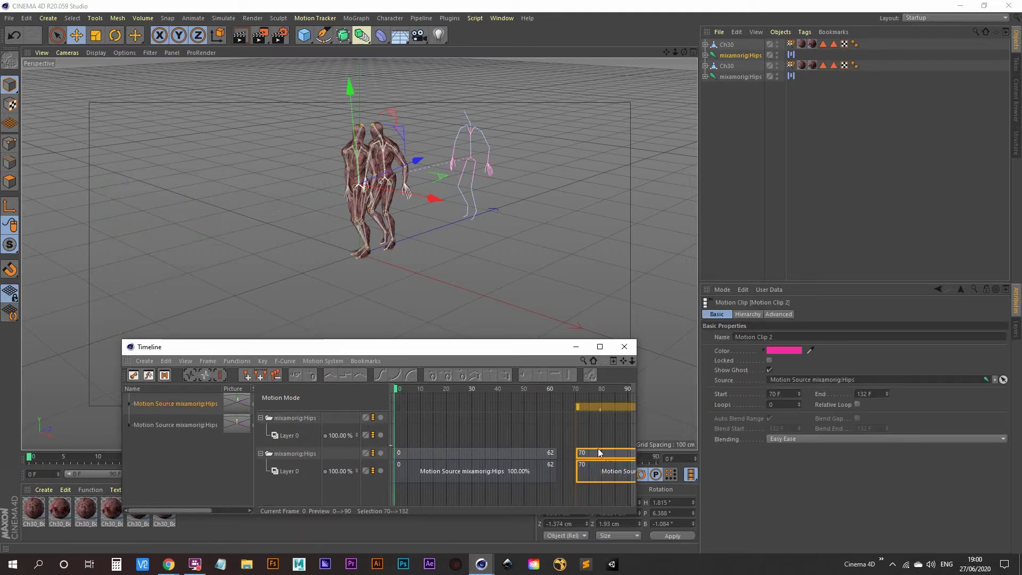
pyautogui.moveTo(611, 406); pyautogui.dragTo(591, 409)
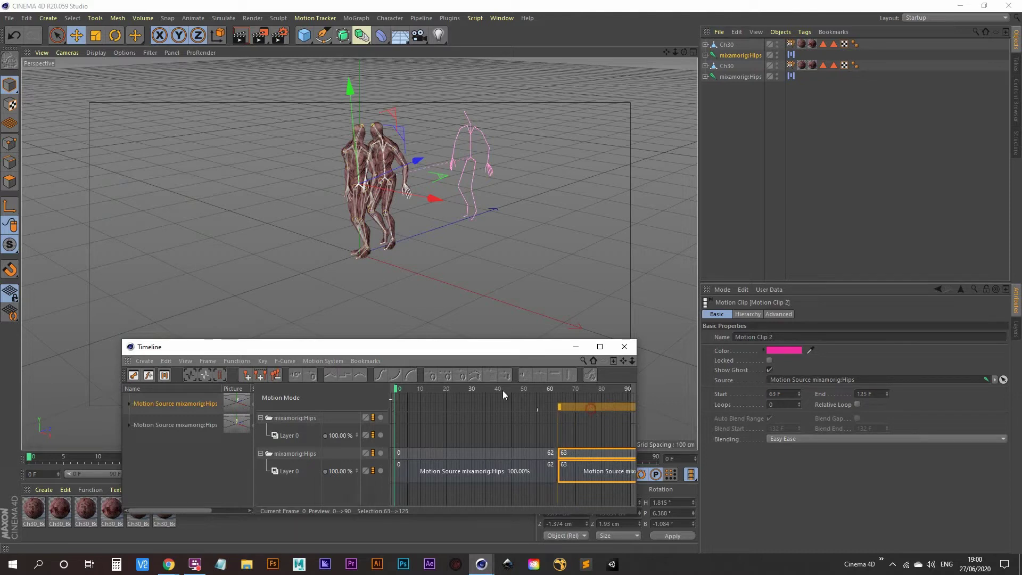
pyautogui.moveTo(405, 392); pyautogui.dragTo(588, 389)
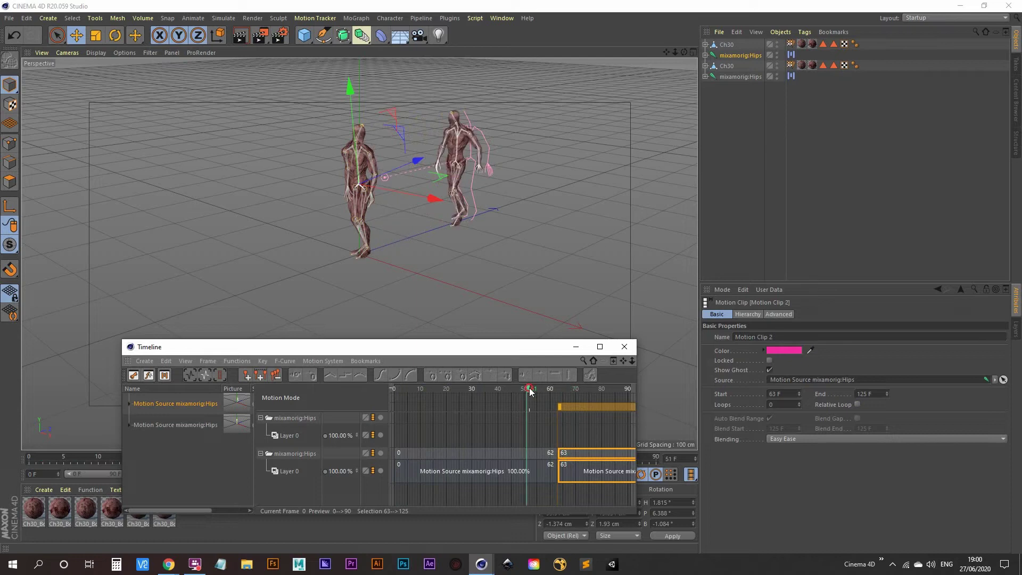
pyautogui.press('F8')
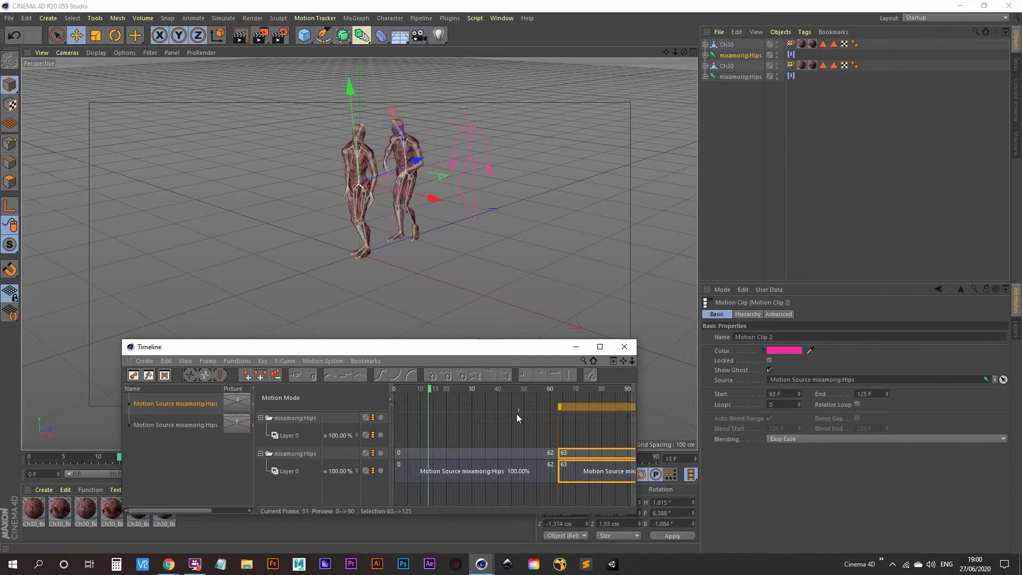
# - Enlarge the timeline and shift the second clip to start at frame 60, previewing the overlap
pyautogui.moveTo(517, 350); pyautogui.dragTo(466, 231)
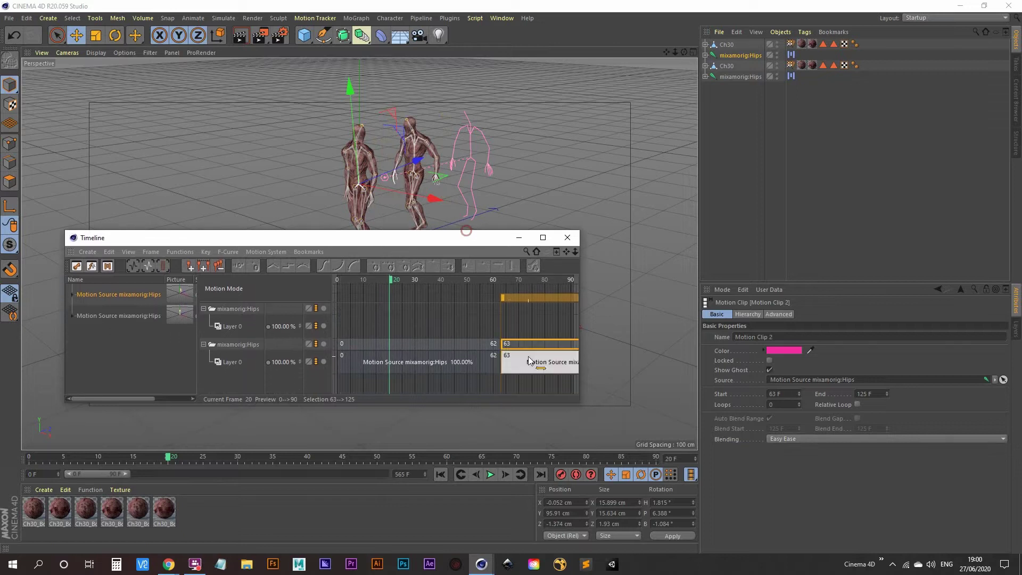
pyautogui.moveTo(579, 331); pyautogui.dragTo(701, 331)
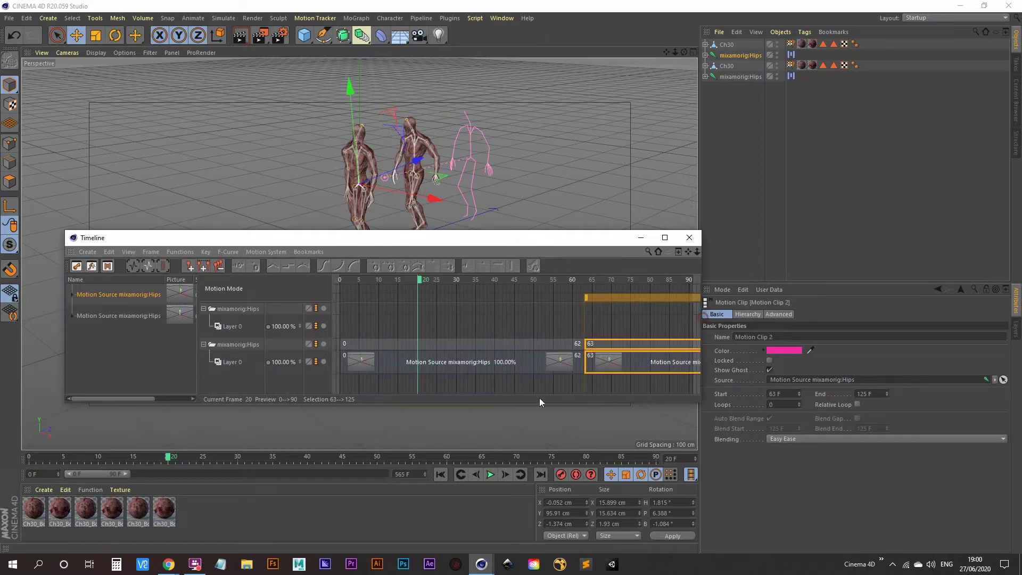
pyautogui.moveTo(607, 301); pyautogui.dragTo(595, 302)
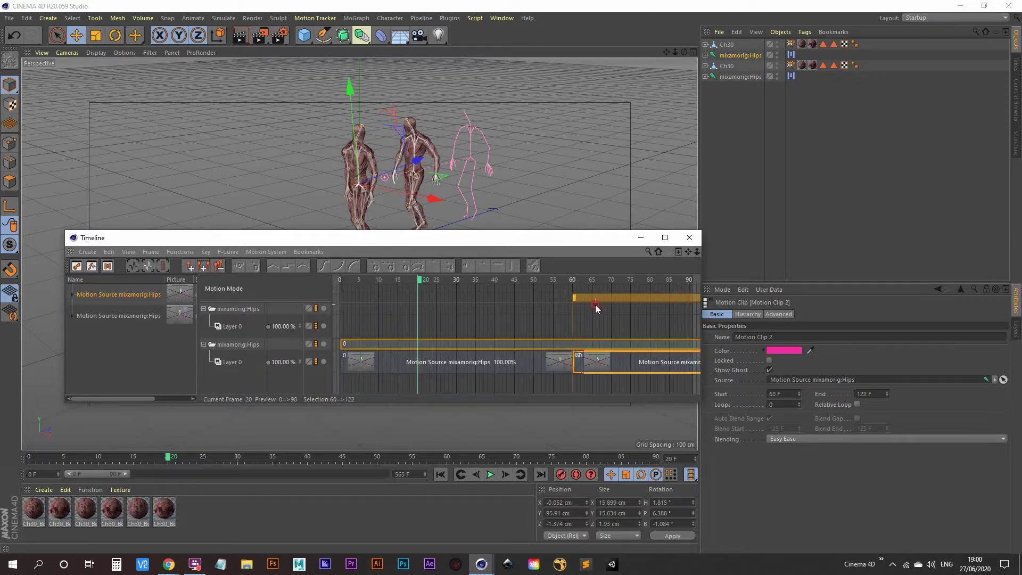
pyautogui.press('F8')
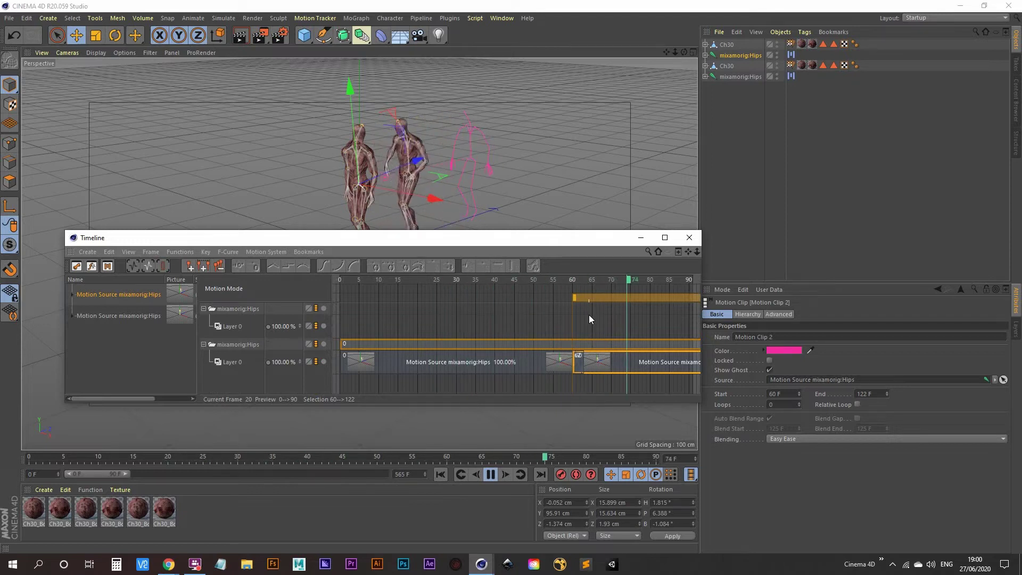
pyautogui.press('F8')
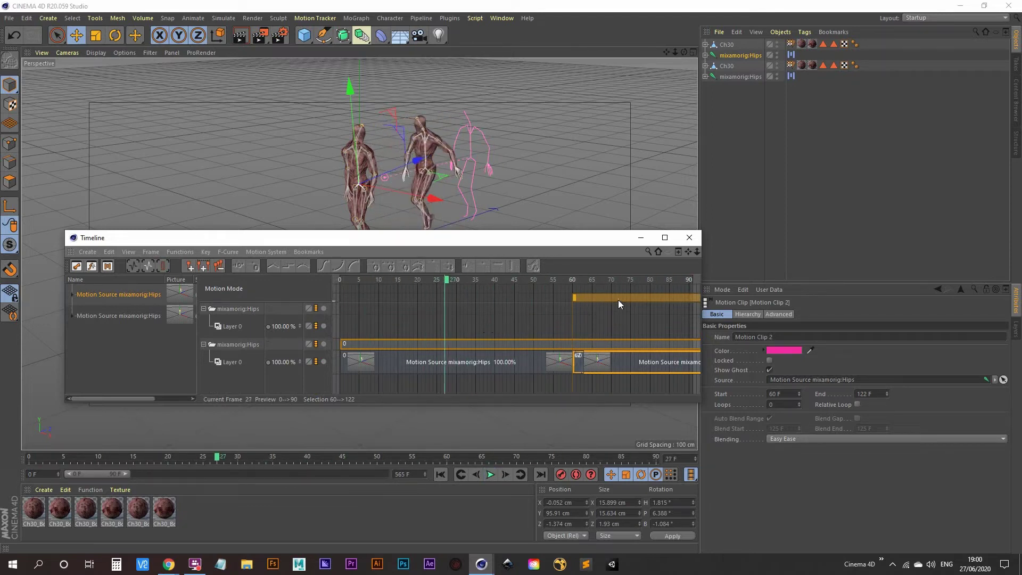
# - Try repositioning the second clip, re-adding it, and delete the misplaced clip at frame 68
pyautogui.moveTo(618, 300); pyautogui.dragTo(614, 298)
pyautogui.press('Delete')
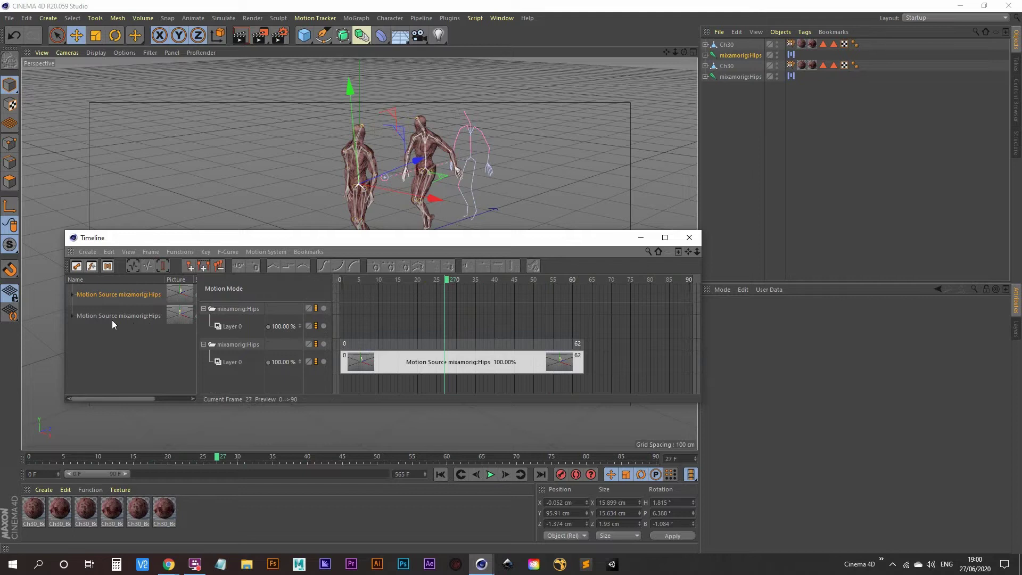
pyautogui.moveTo(111, 317); pyautogui.dragTo(609, 368)
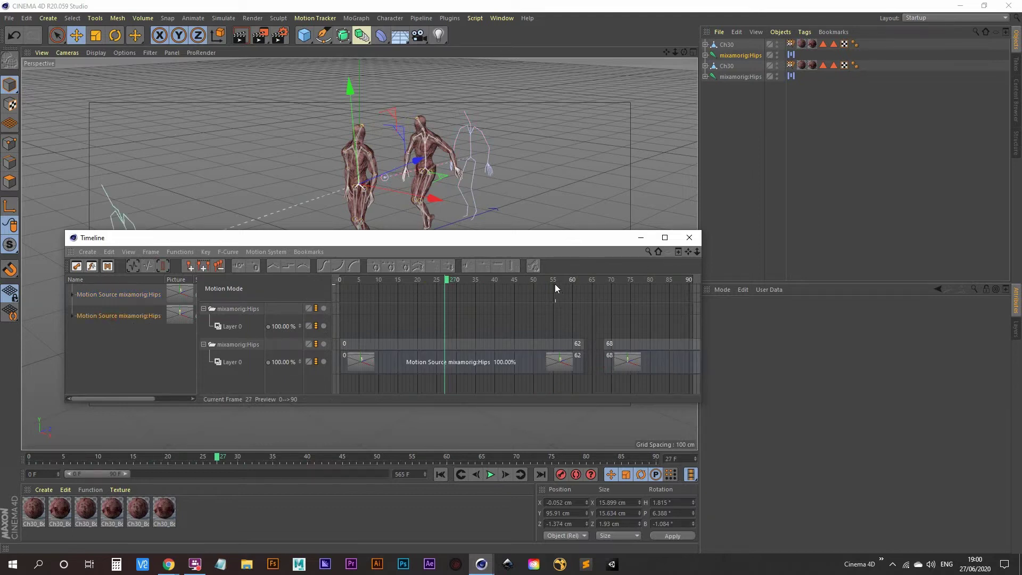
pyautogui.moveTo(554, 283)
pyautogui.mouseDown()
pyautogui.moveTo(639, 282)
pyautogui.moveTo(539, 283)
pyautogui.mouseUp()
pyautogui.click(610, 346)
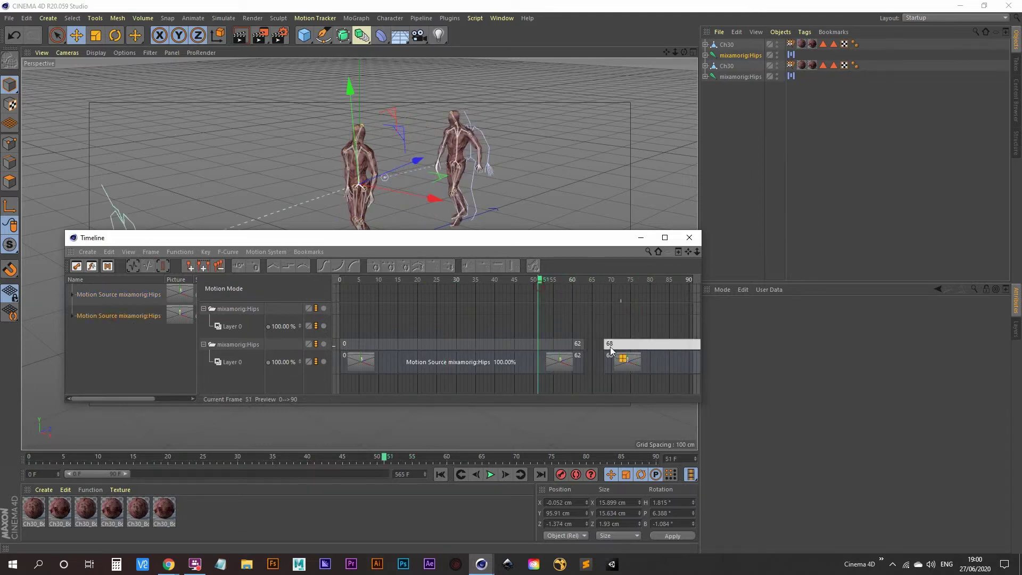
pyautogui.moveTo(610, 347); pyautogui.dragTo(627, 346)
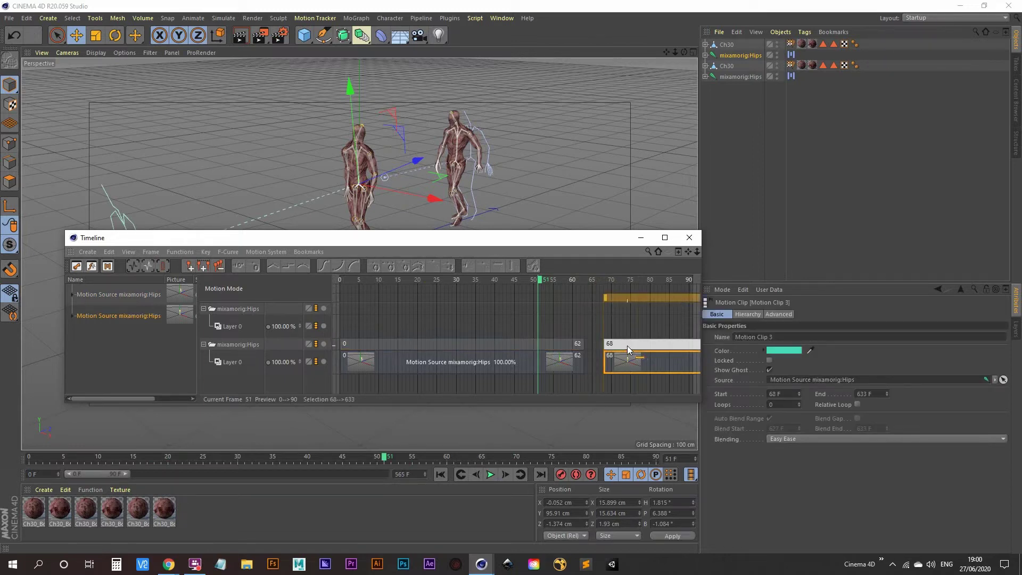
pyautogui.press('Delete')
# - Add the second Motion Source again and slide it to start at frame 59, overlapping the first
pyautogui.click(438, 345)
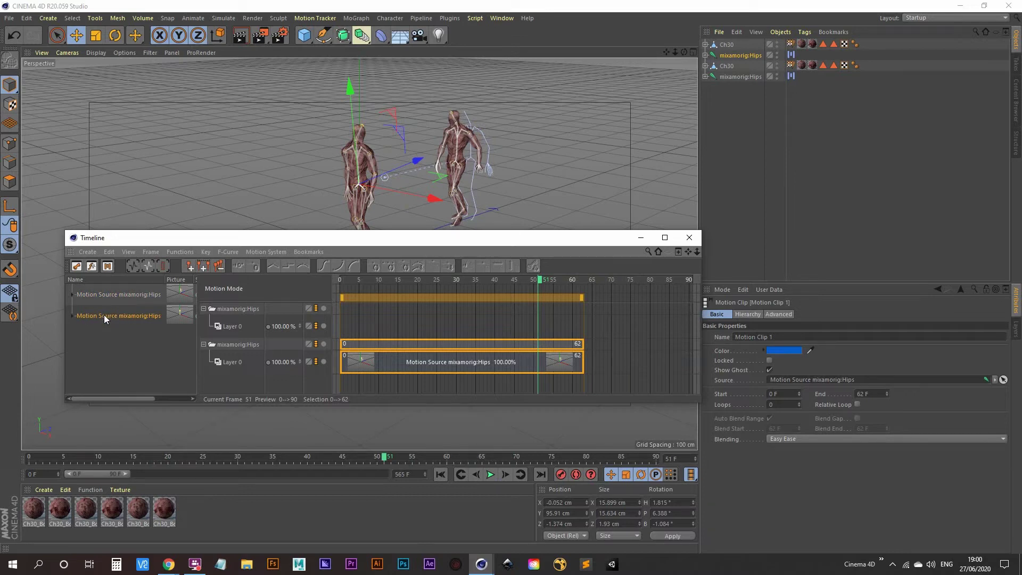
pyautogui.moveTo(104, 315); pyautogui.dragTo(617, 357)
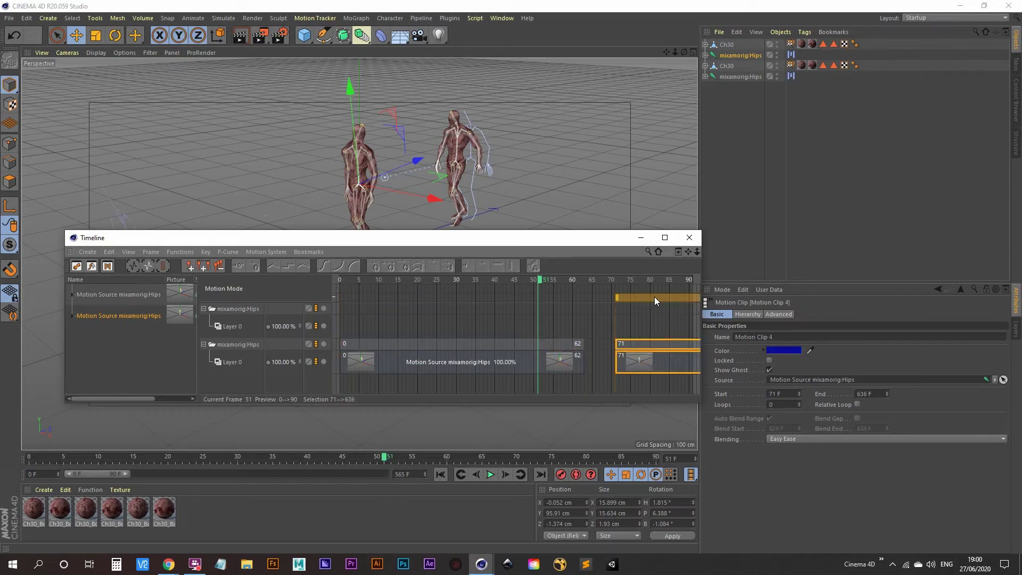
pyautogui.moveTo(656, 296); pyautogui.dragTo(607, 307)
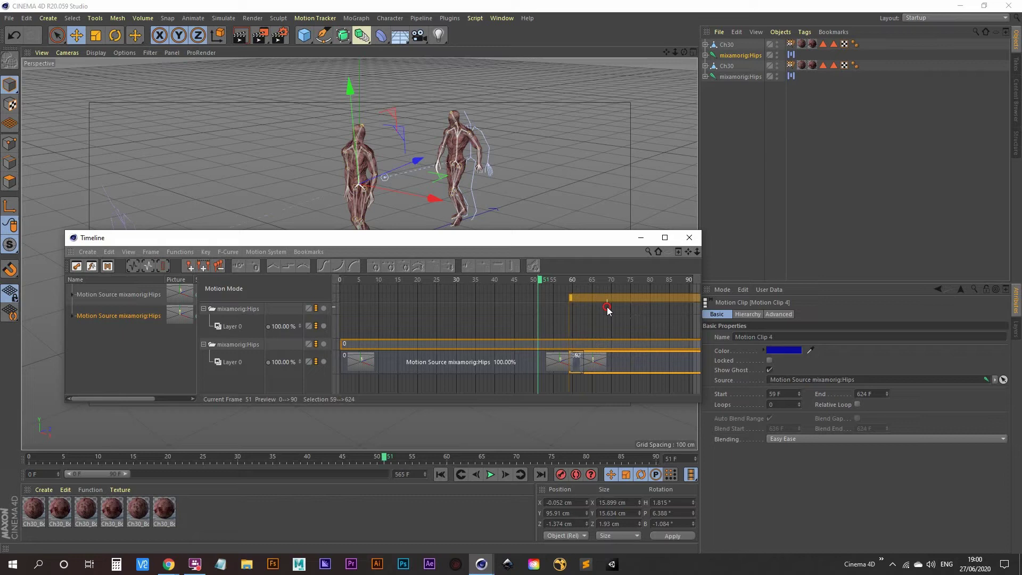
pyautogui.click(542, 280)
pyautogui.press('F8')
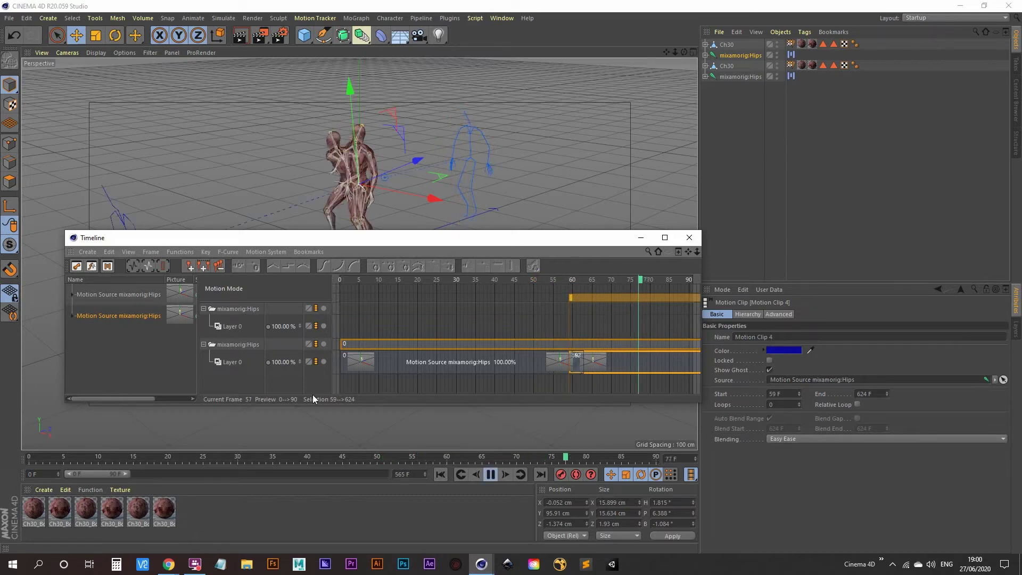
pyautogui.moveTo(425, 237); pyautogui.dragTo(387, 324)
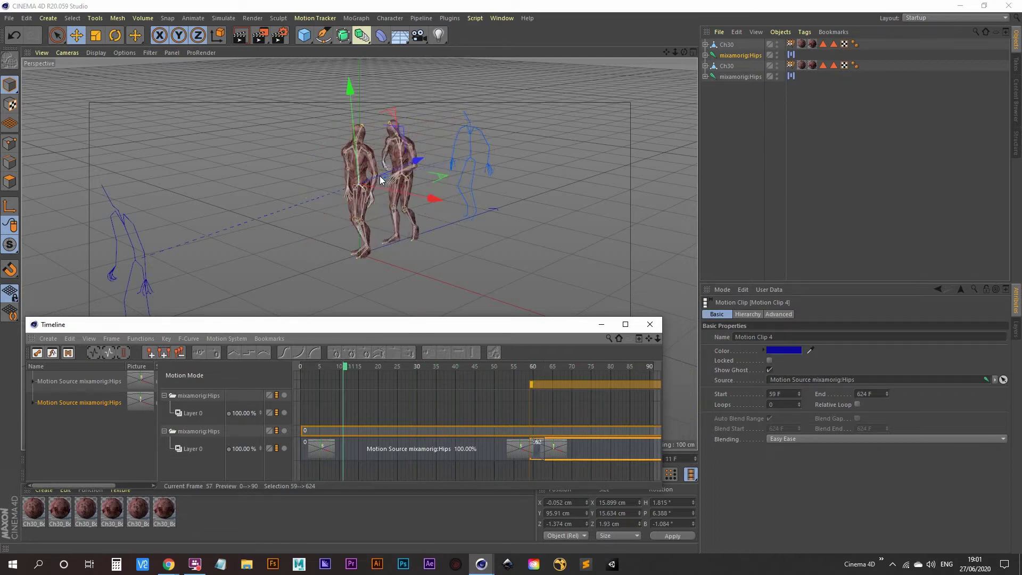
# - Stop at frame 62, create a pivot for Motion Clip 4, and slide it along world X
pyautogui.press('space')
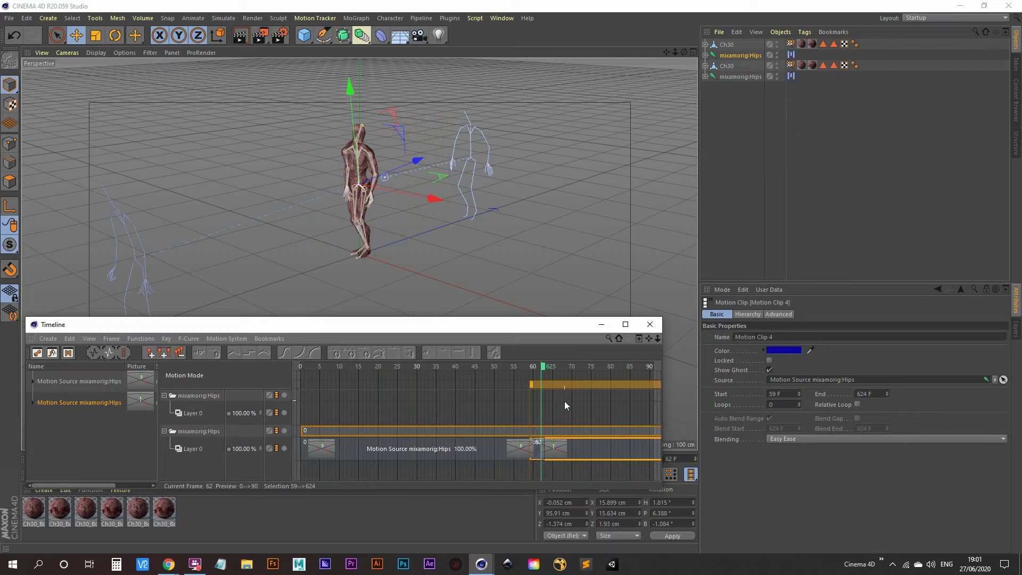
pyautogui.click(581, 445)
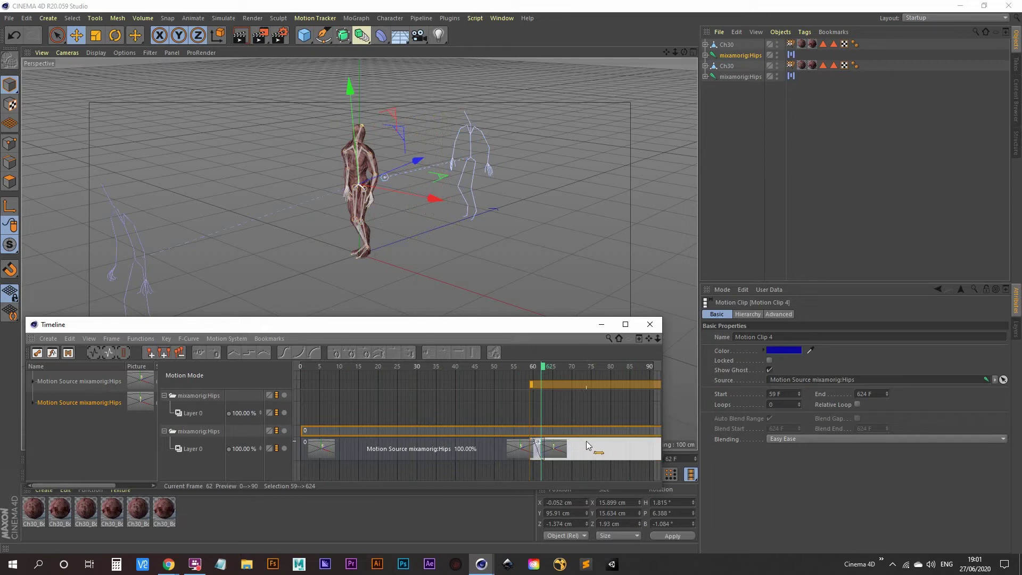
pyautogui.click(780, 315)
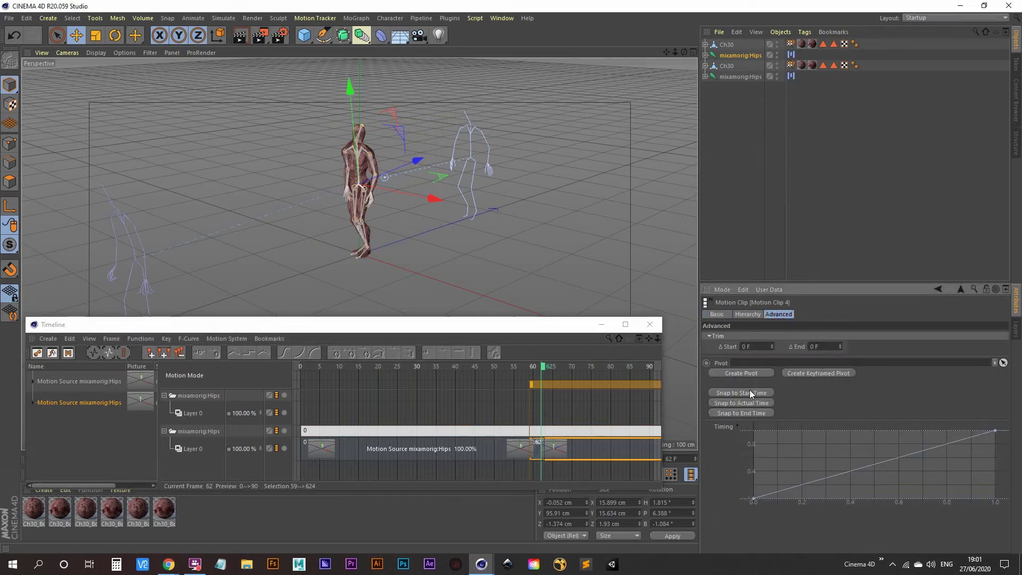
pyautogui.click(742, 374)
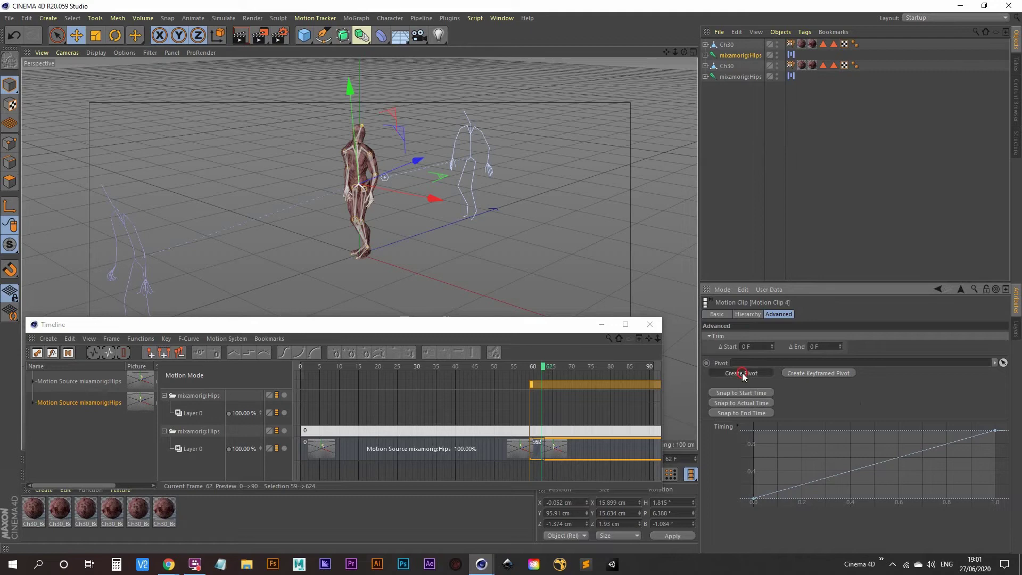
pyautogui.keyDown('alt'); pyautogui.moveTo(375, 198); pyautogui.dragTo(343, 173); pyautogui.keyUp('alt')
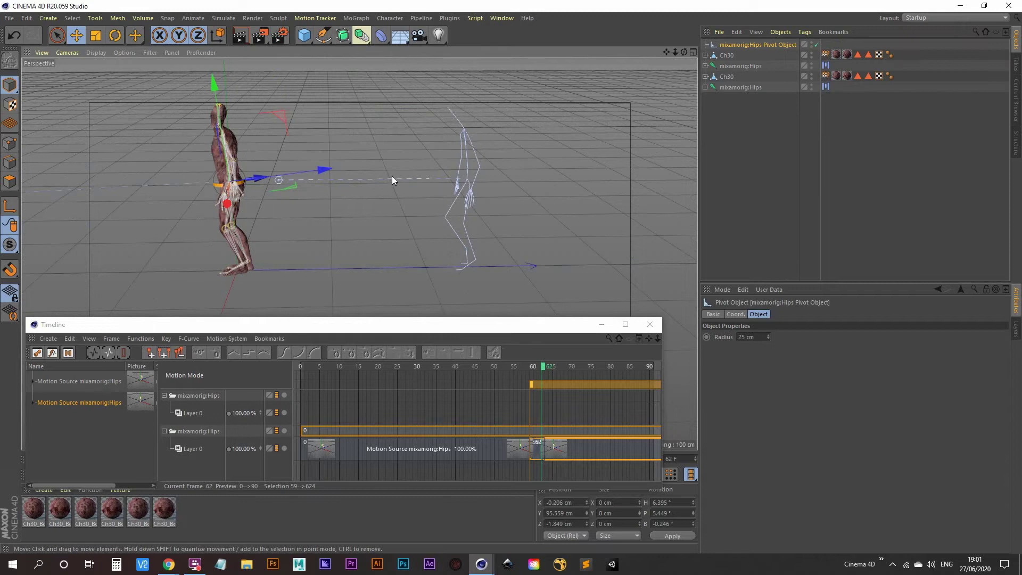
pyautogui.click(215, 35)
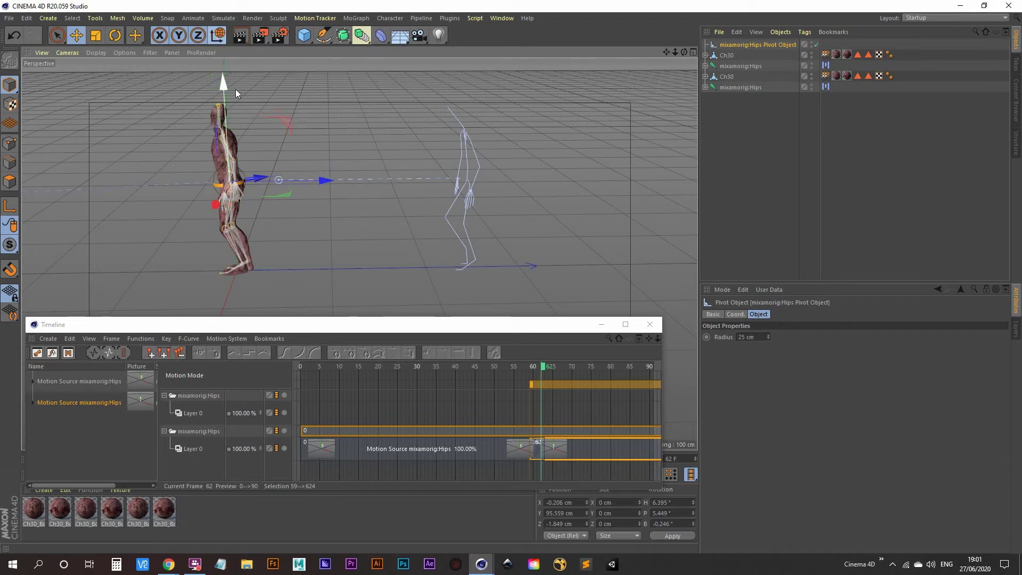
pyautogui.moveTo(319, 180); pyautogui.dragTo(559, 178)
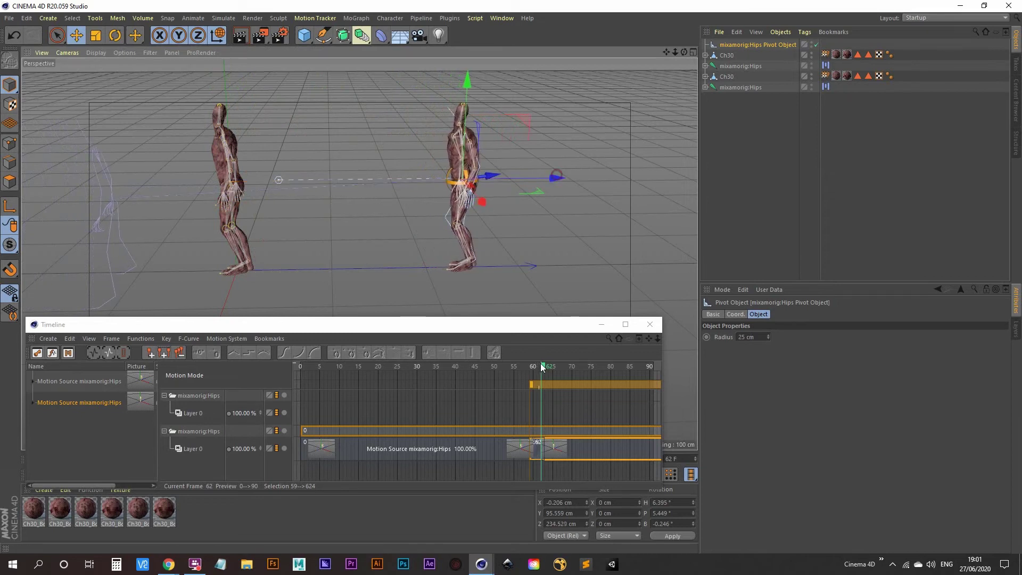
# - Delete the duplicate first Ch30 character and play the animation
pyautogui.moveTo(542, 367); pyautogui.dragTo(348, 378)
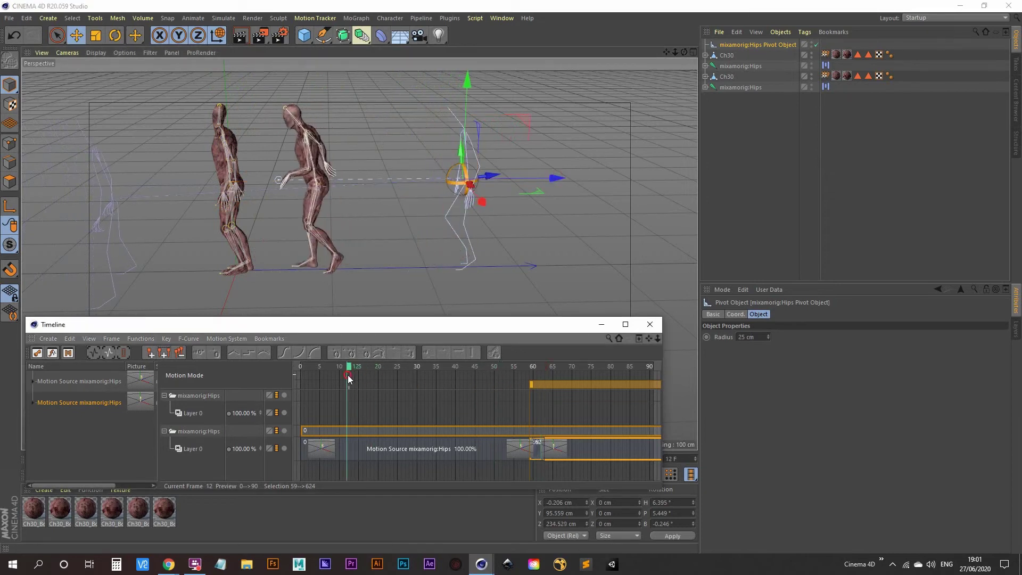
pyautogui.click(737, 66)
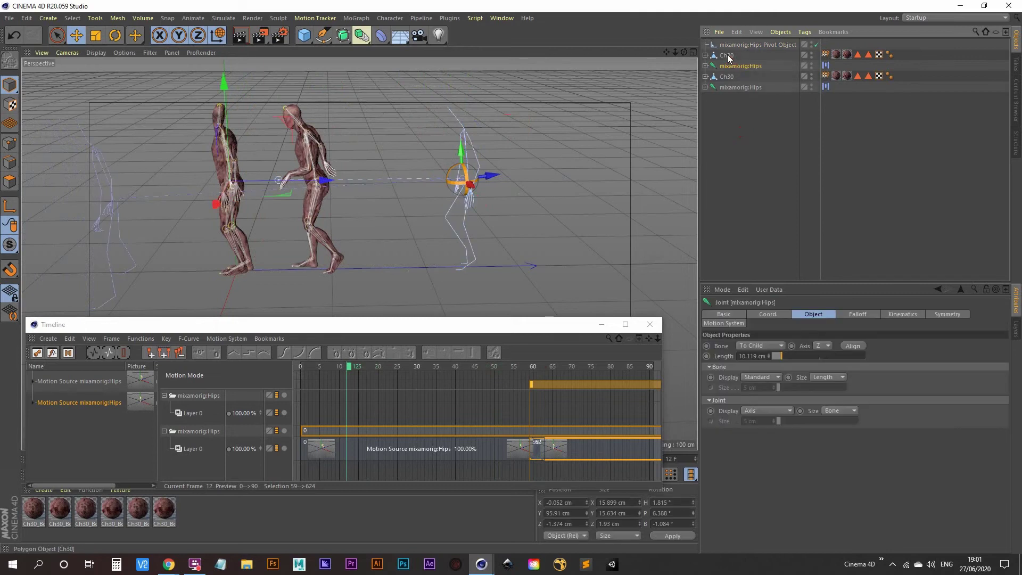
pyautogui.keyDown('ctrl'); pyautogui.click(727, 56); pyautogui.keyUp('ctrl')
pyautogui.press('Delete')
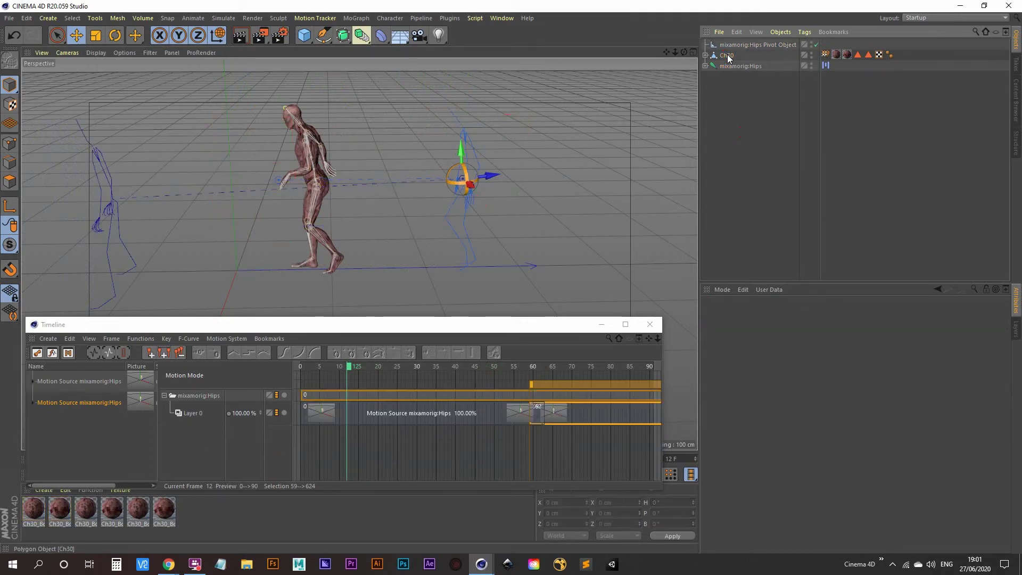
pyautogui.click(355, 366)
pyautogui.press('F8')
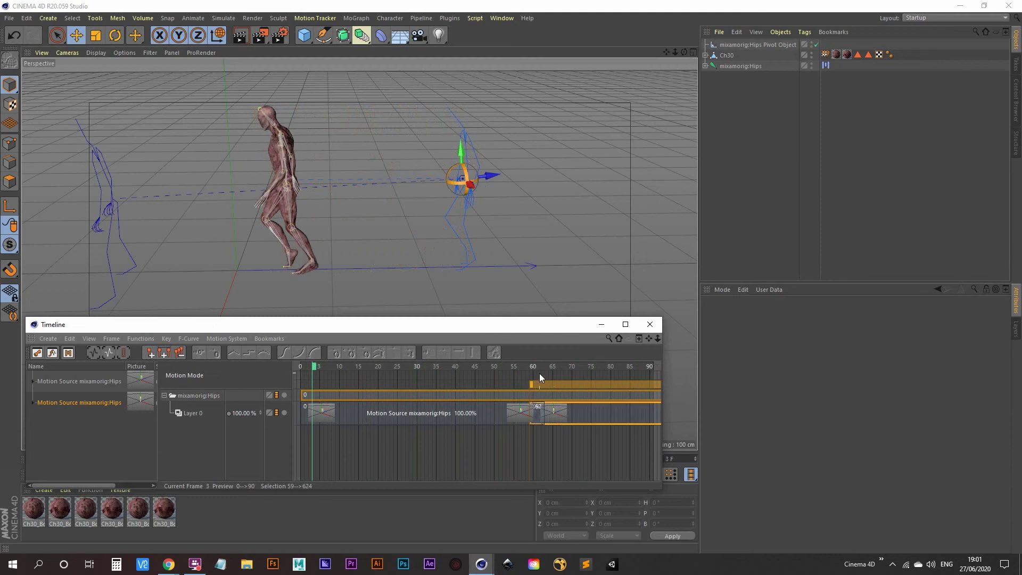
# - Move the second clip's start to frame 56 and watch the smoother transition
pyautogui.moveTo(539, 367)
pyautogui.mouseDown()
pyautogui.moveTo(520, 367)
pyautogui.moveTo(537, 367)
pyautogui.mouseUp()
pyautogui.click(548, 394)
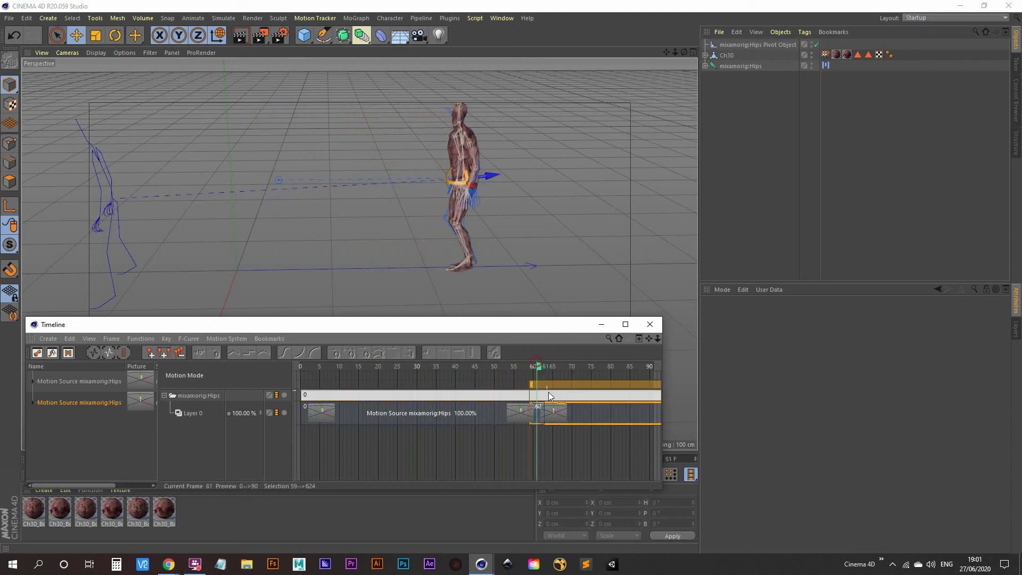
pyautogui.scroll(3, 536, 441)
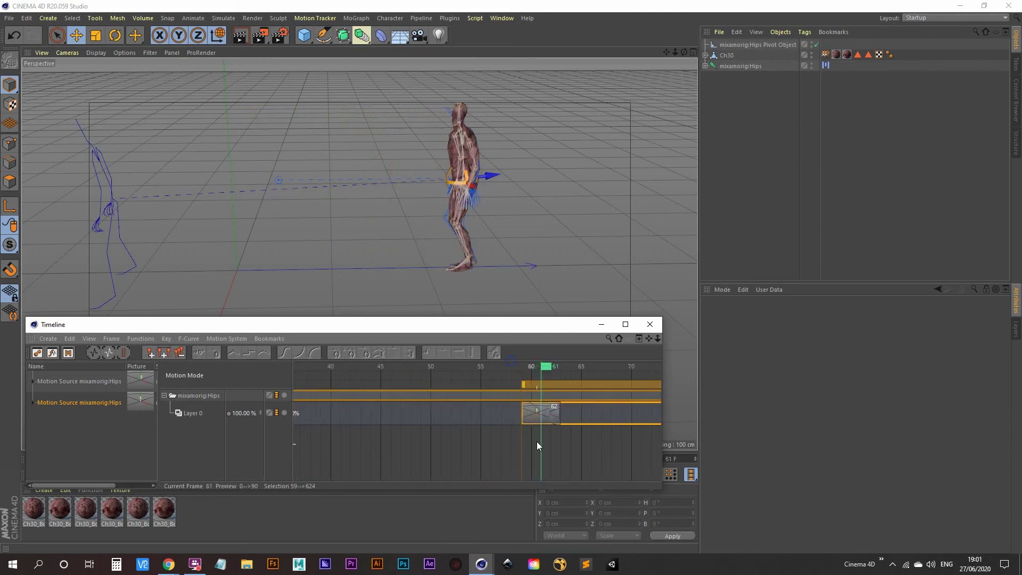
pyautogui.moveTo(565, 395); pyautogui.dragTo(417, 366)
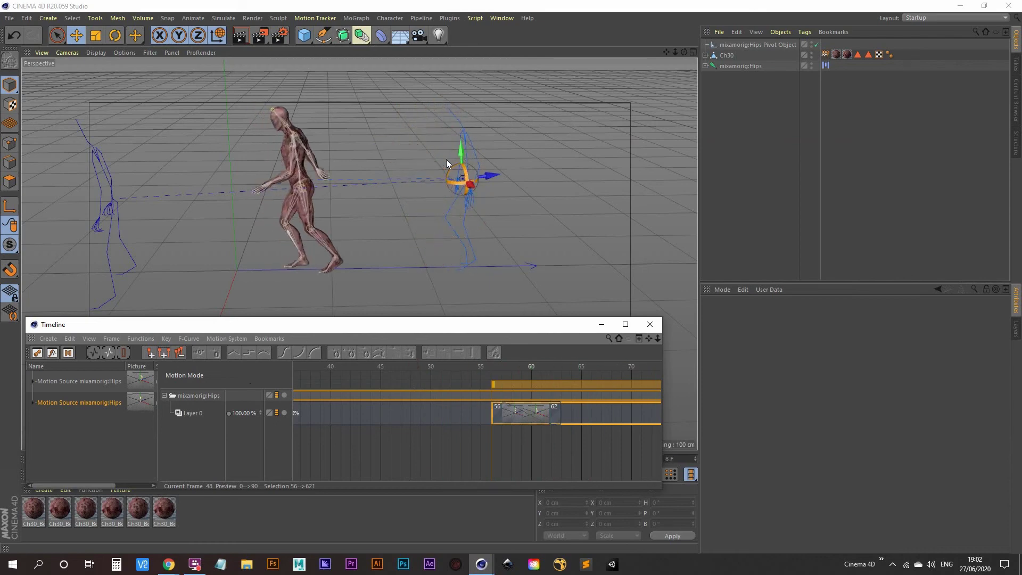
pyautogui.keyDown('alt'); pyautogui.moveTo(461, 231); pyautogui.dragTo(413, 222); pyautogui.keyUp('alt')
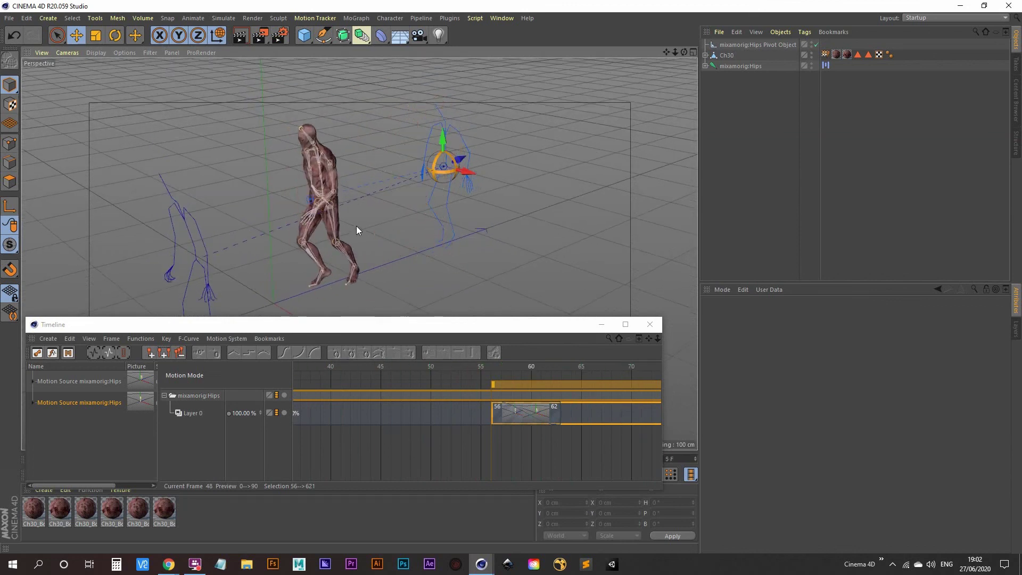